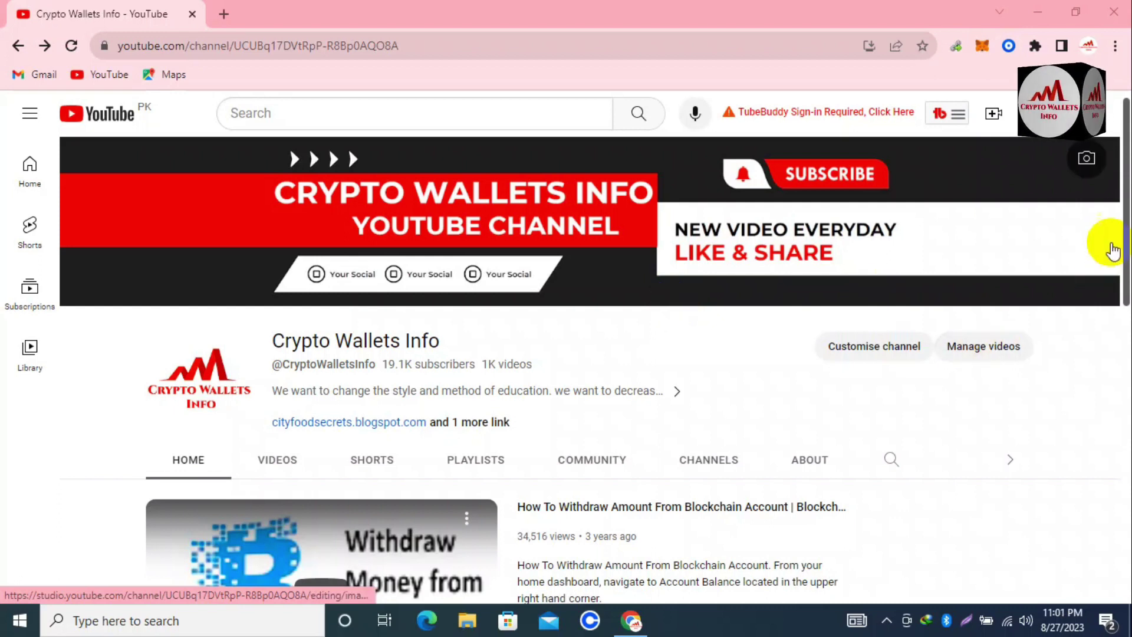
- Browse the Crypto Wallets Info channel's video list, examining the latest Coinbase Wallet tutorials
scroll(1120, 183, "down", 5)
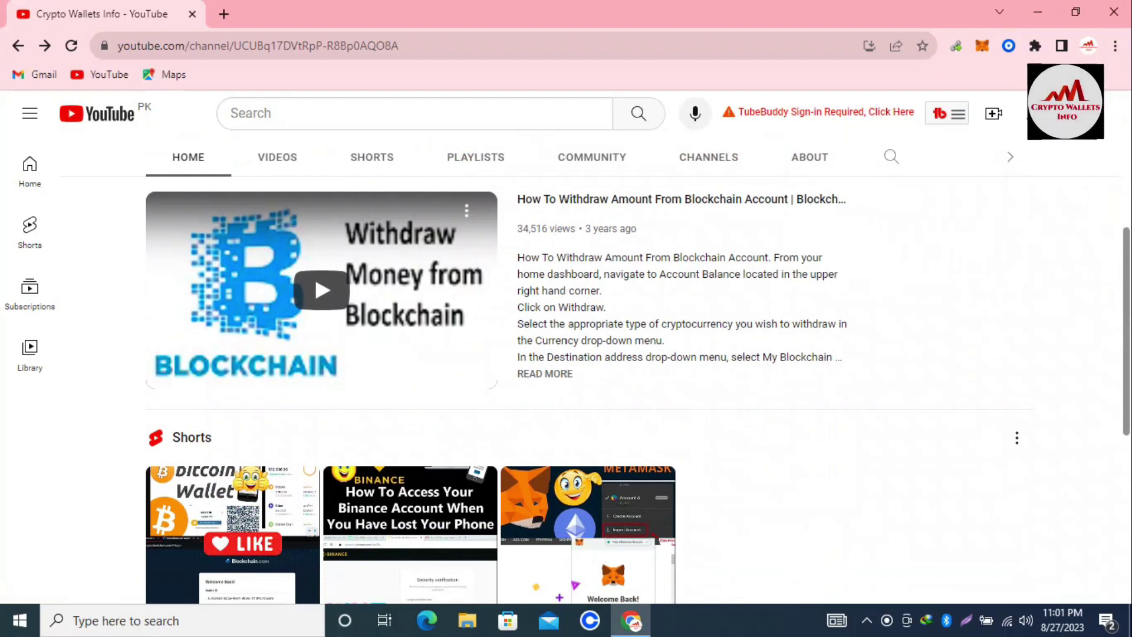
mouse_move(1124, 321)
left_mouse_down()
mouse_move(1112, 397)
mouse_move(1127, 304)
left_mouse_up()
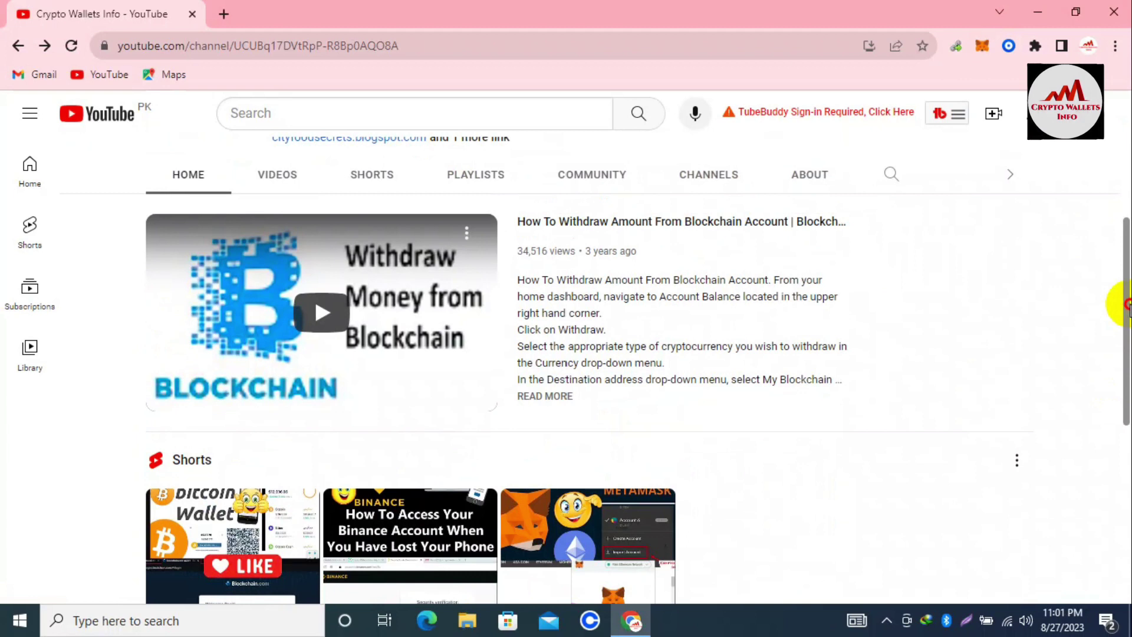
left_click(275, 174)
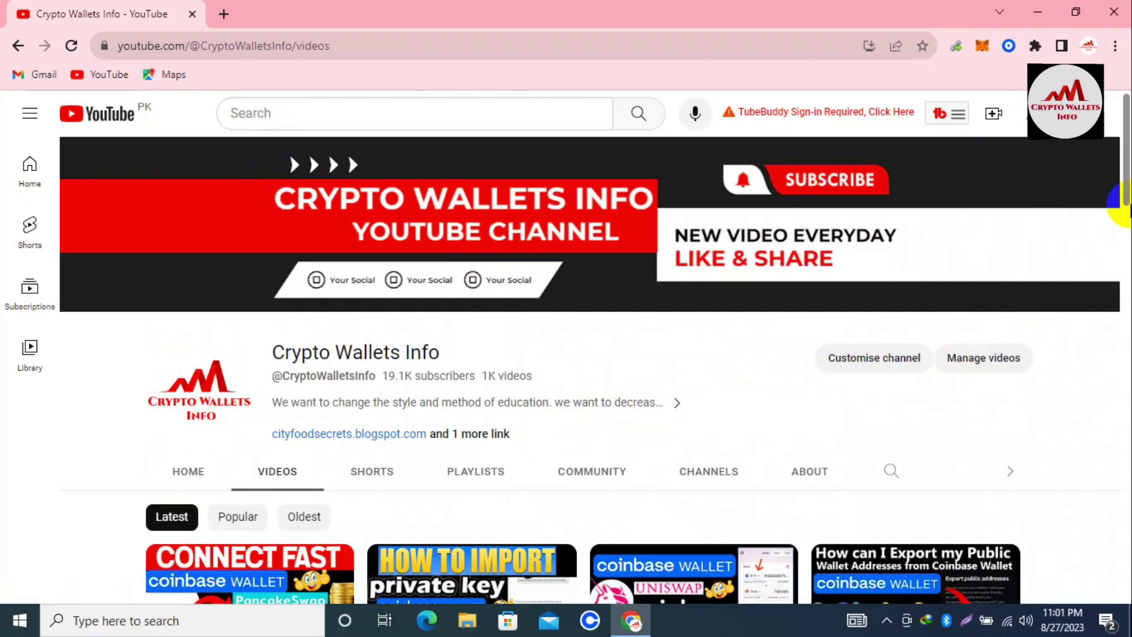
scroll(1125, 206, "down", 3)
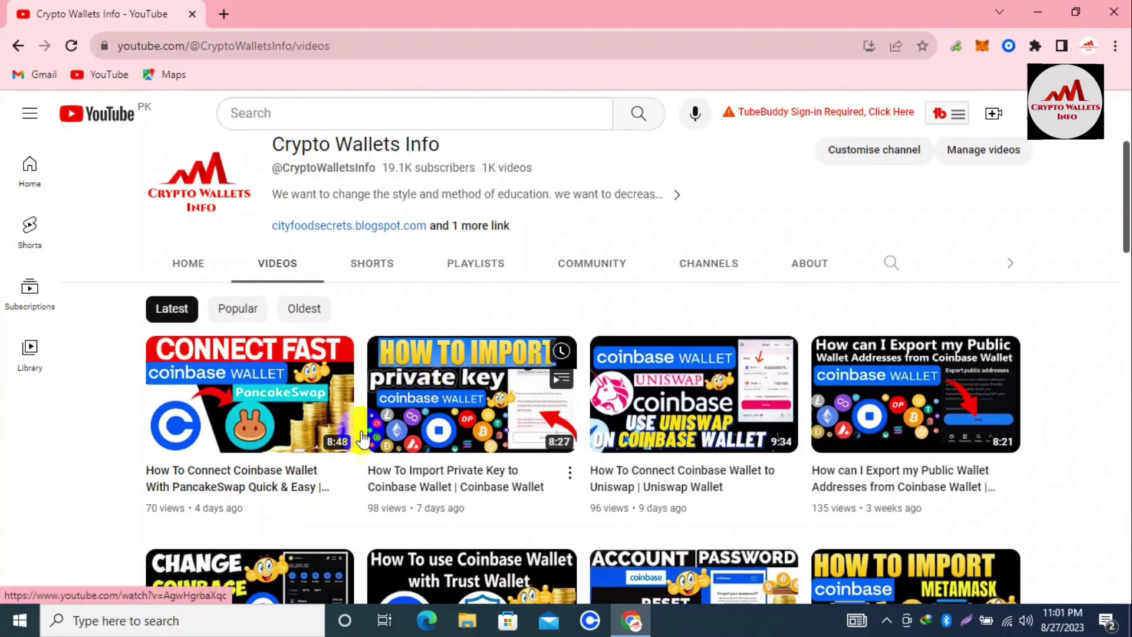
mouse_move(759, 377)
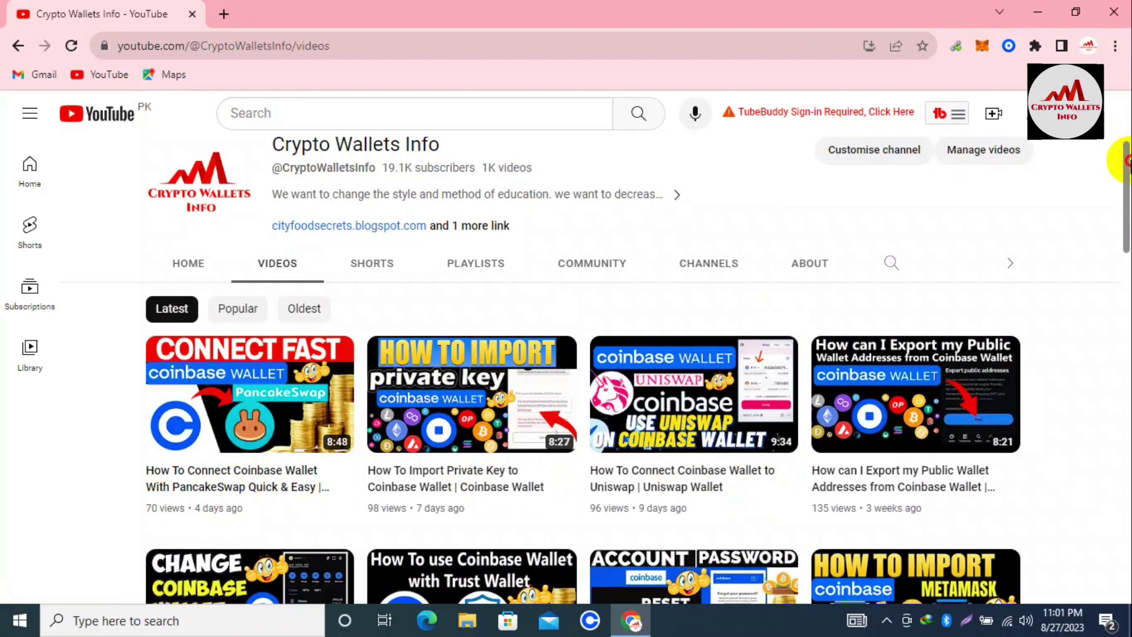
left_click_drag(1125, 160, 1126, 235)
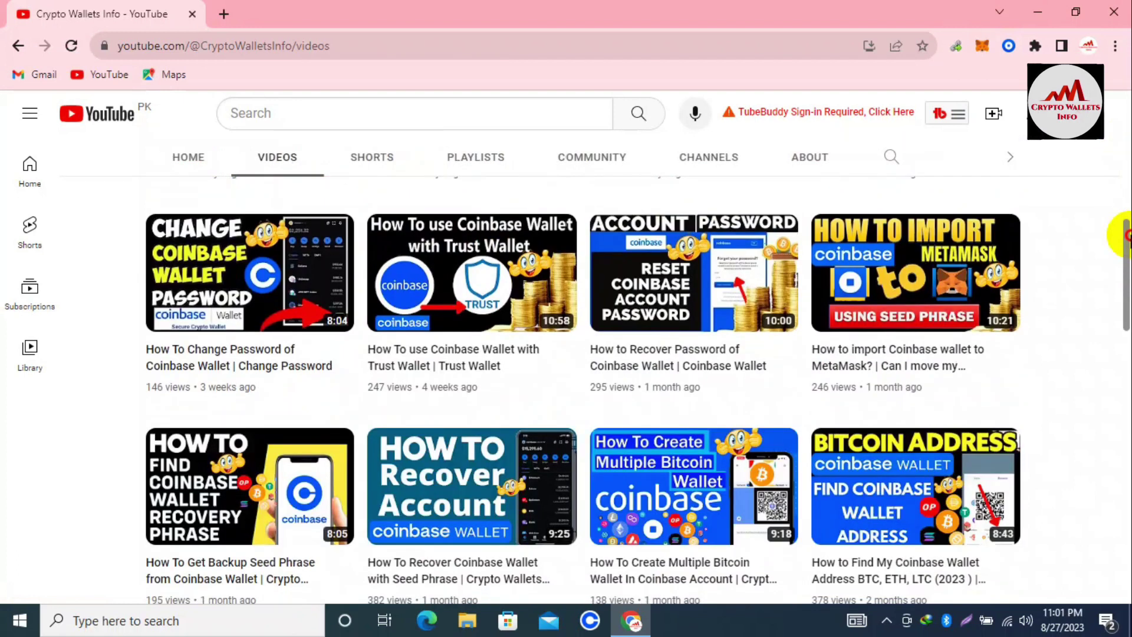
scroll(1125, 235, "up", 4)
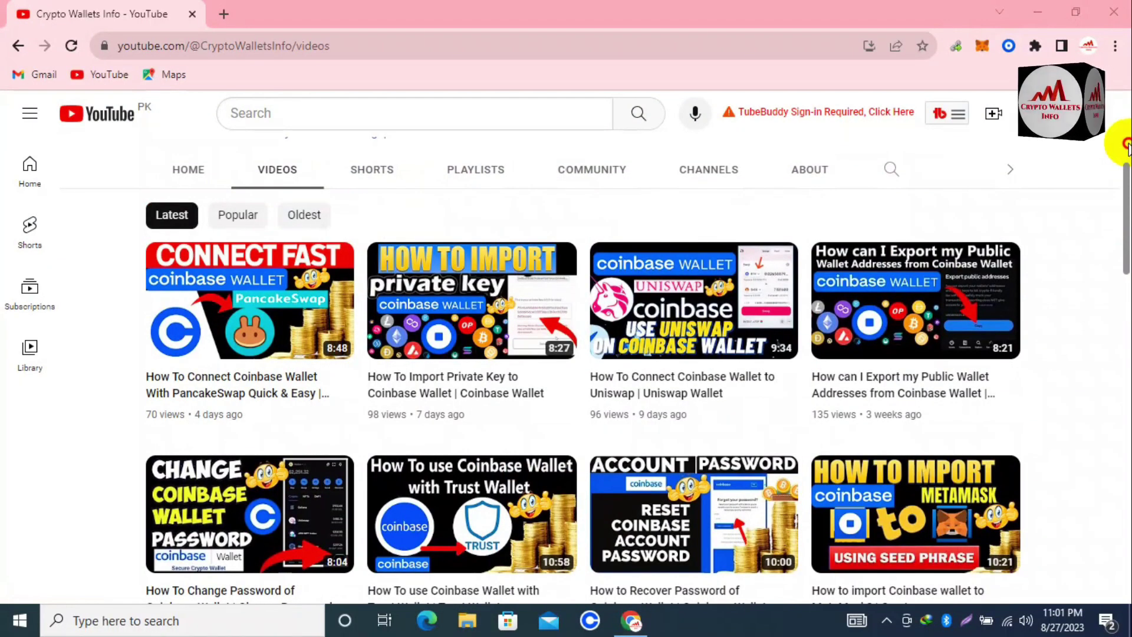
left_click(1126, 195)
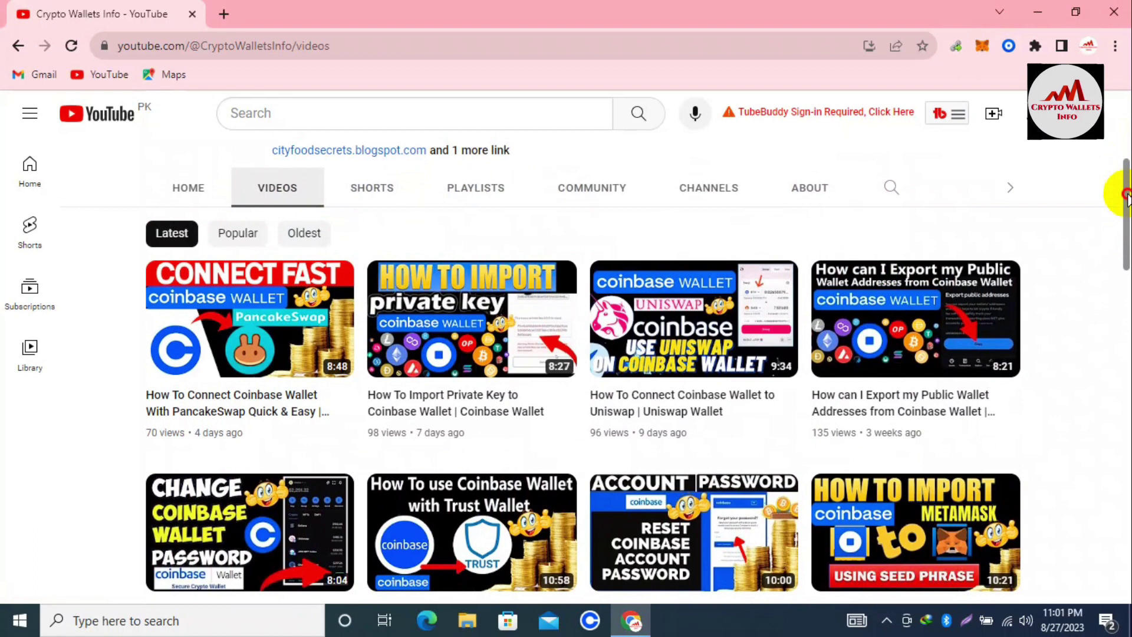
left_click_drag(1127, 194, 1125, 227)
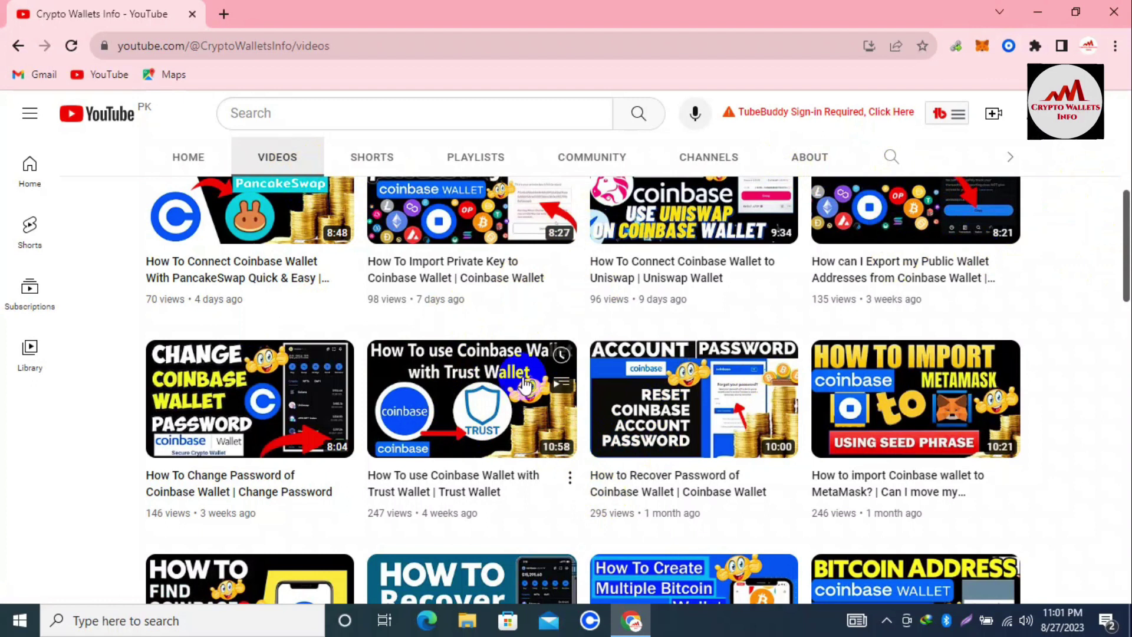
mouse_move(399, 401)
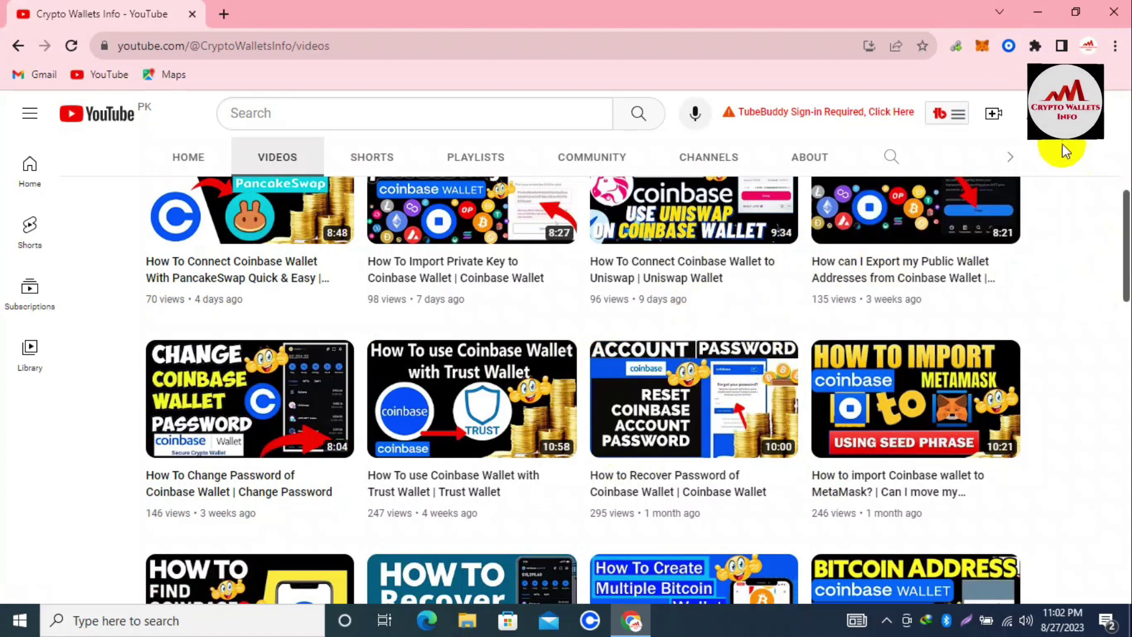
- Open the Coinbase Wallet extension and unlock it with the wallet password
left_click(1009, 46)
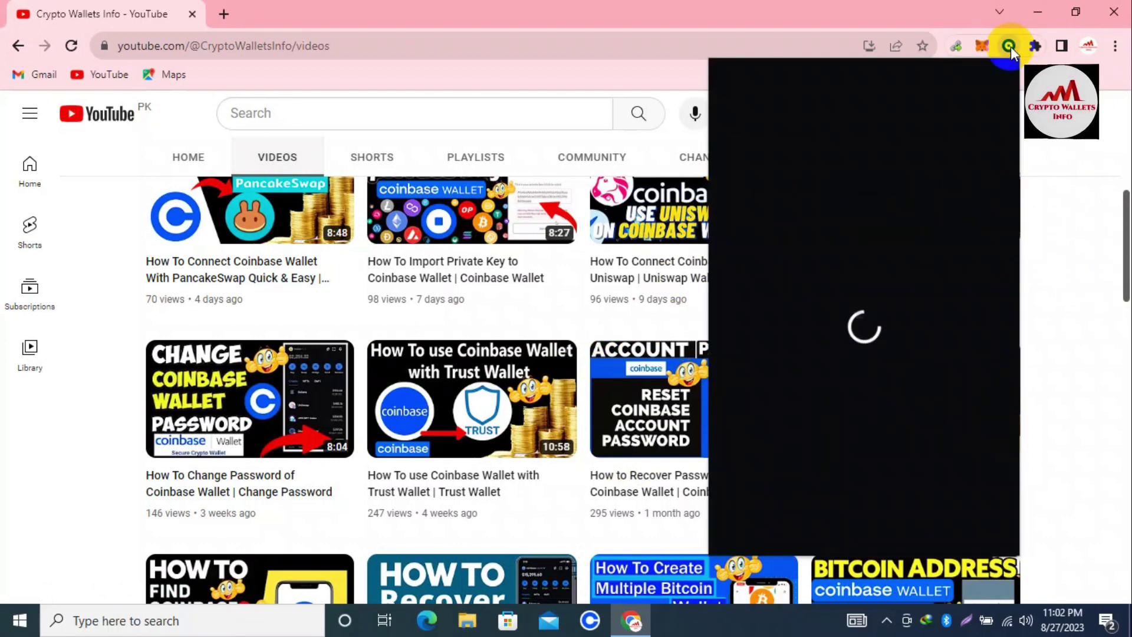
left_click(791, 387)
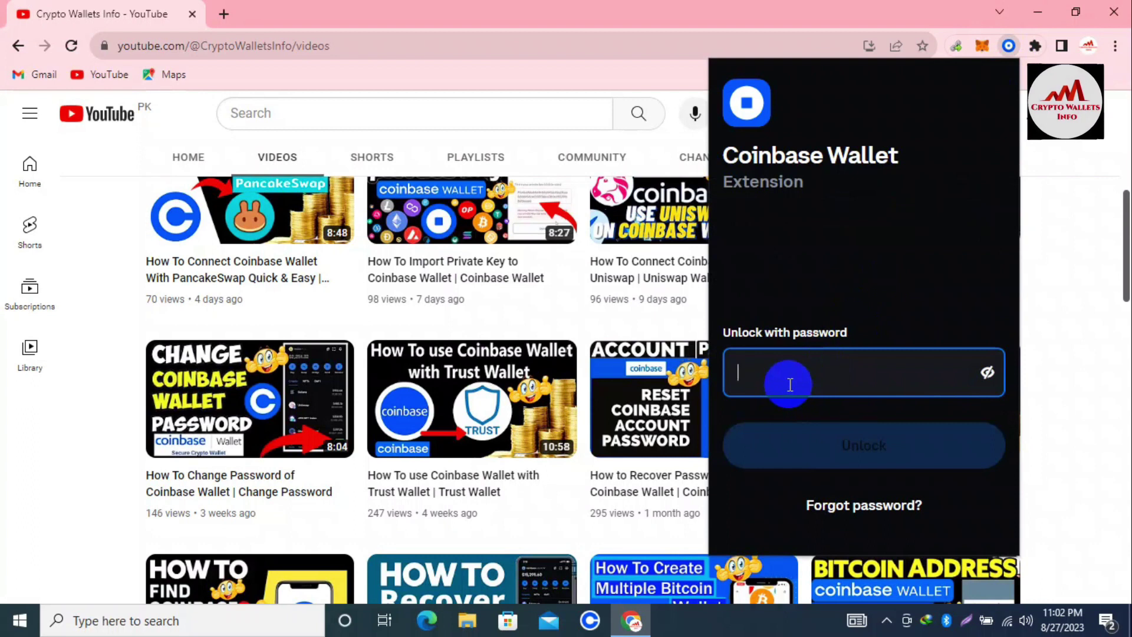
type("•")
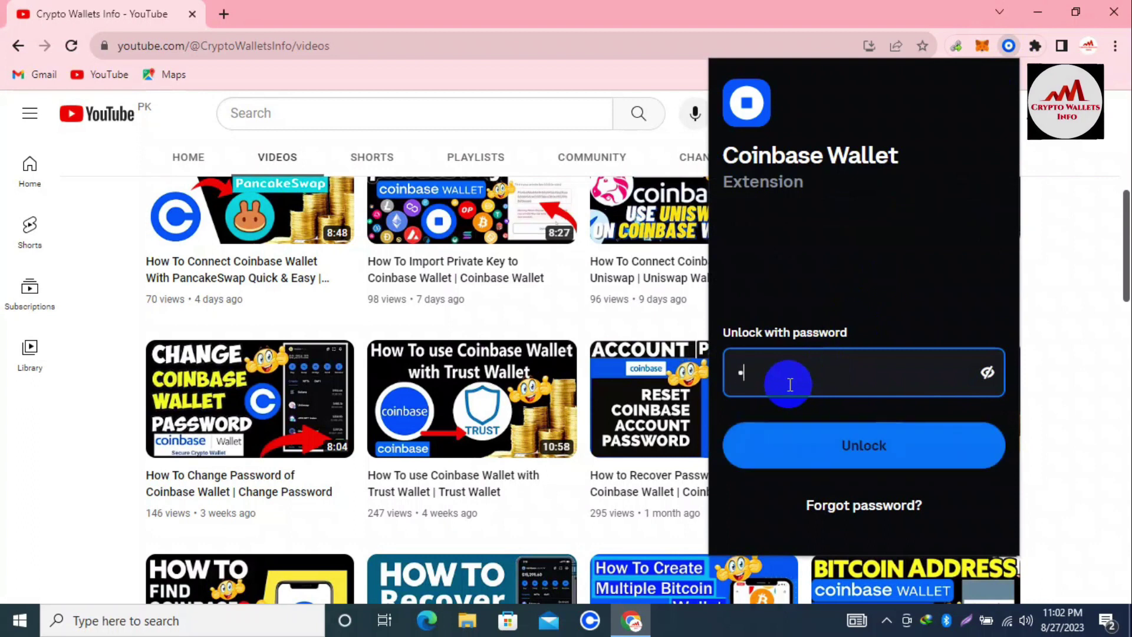
type("••••••••")
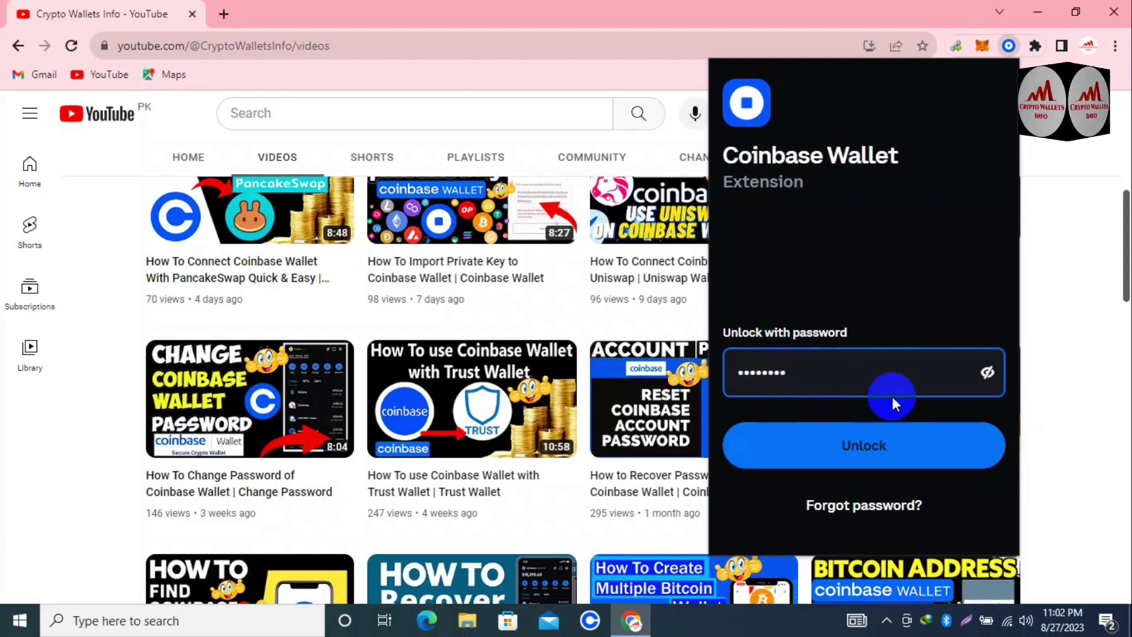
left_click(865, 454)
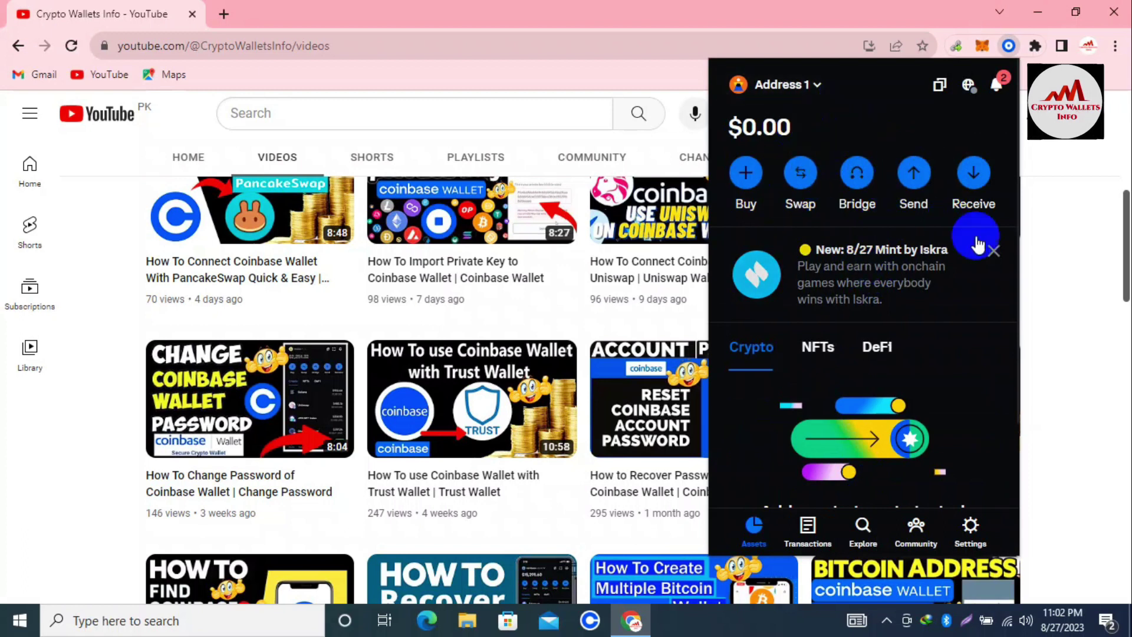
- Dismiss the Iskra mint, Based challenge and Coinbase One promotions on the wallet's asset overview
left_click(994, 253)
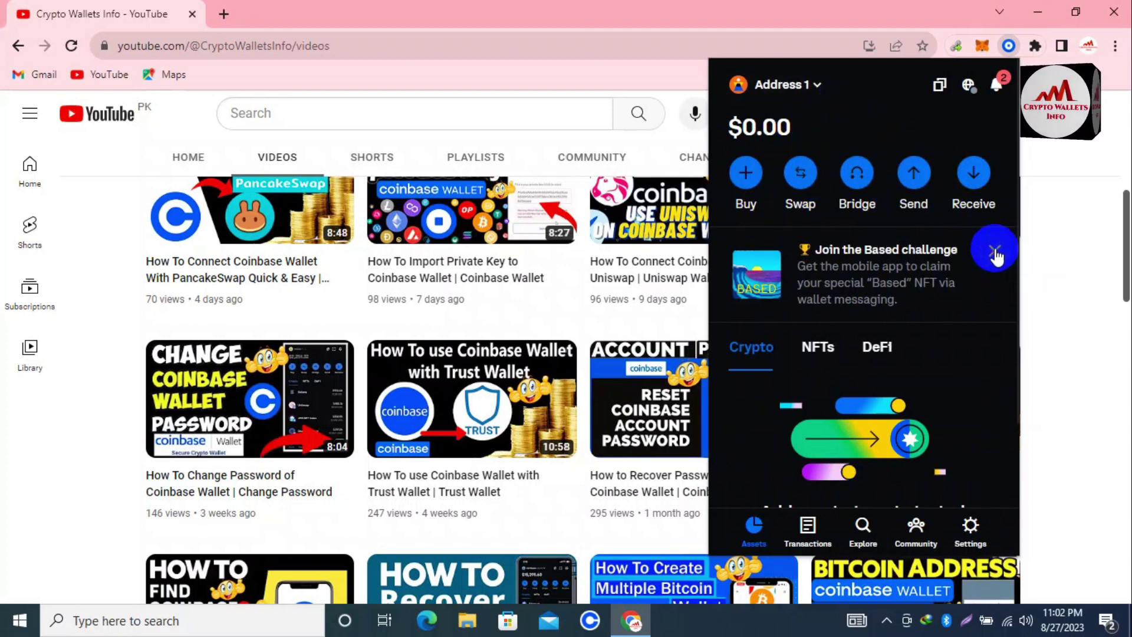
left_click(996, 253)
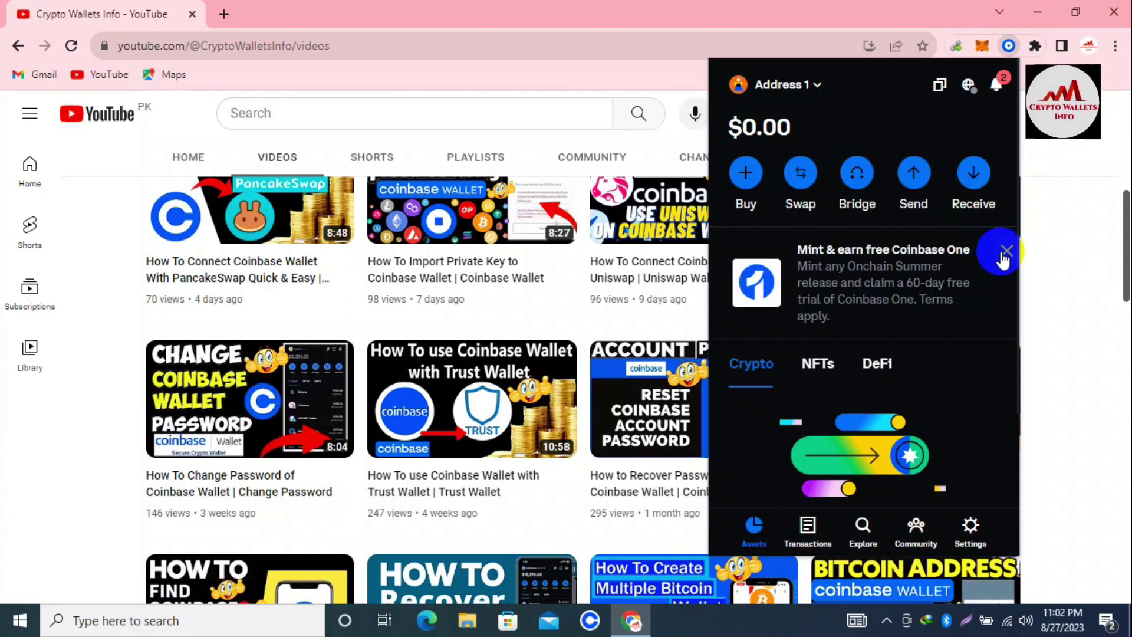
left_click(1000, 256)
left_click(916, 174)
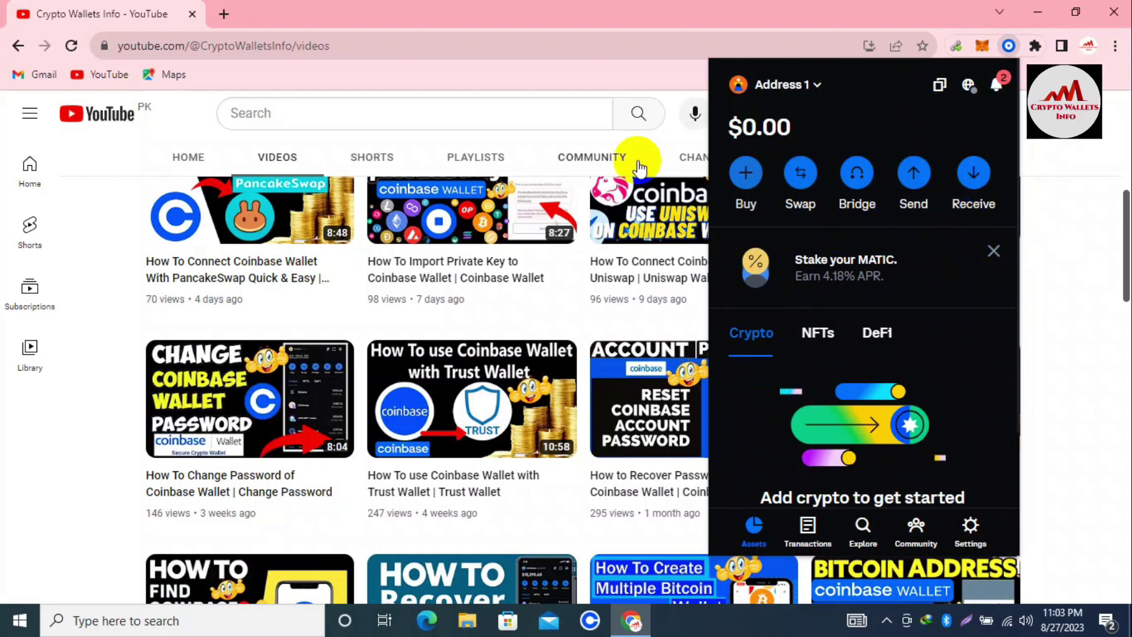
left_click(873, 267)
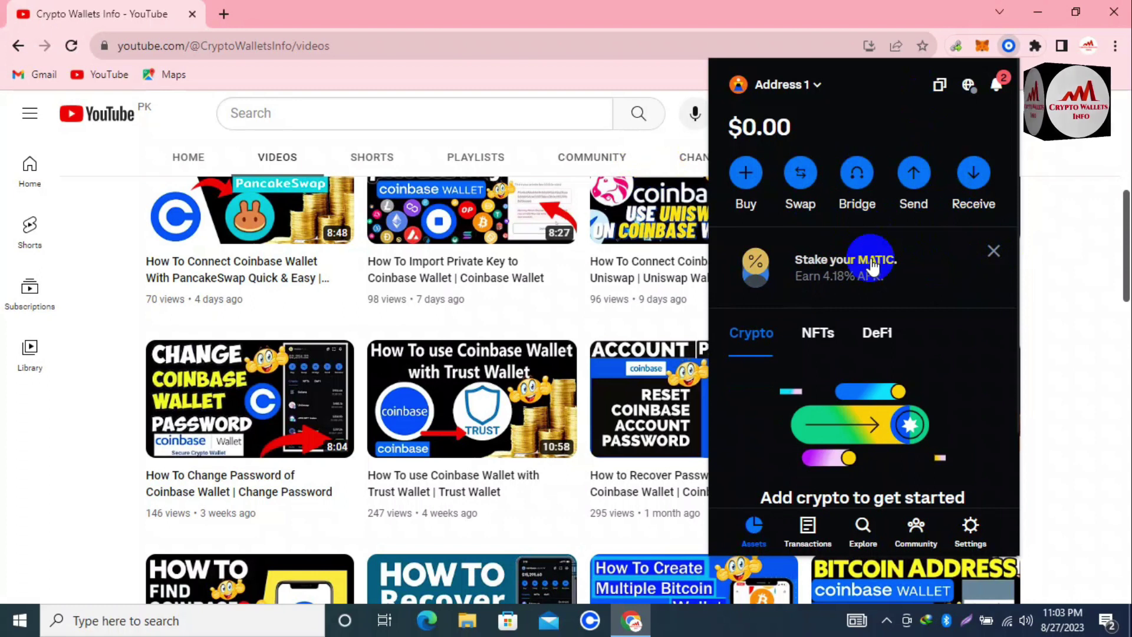
- Search Google for coingecko in a new browser tab and open the CoinGecko website from the results
left_click(223, 15)
type("coin")
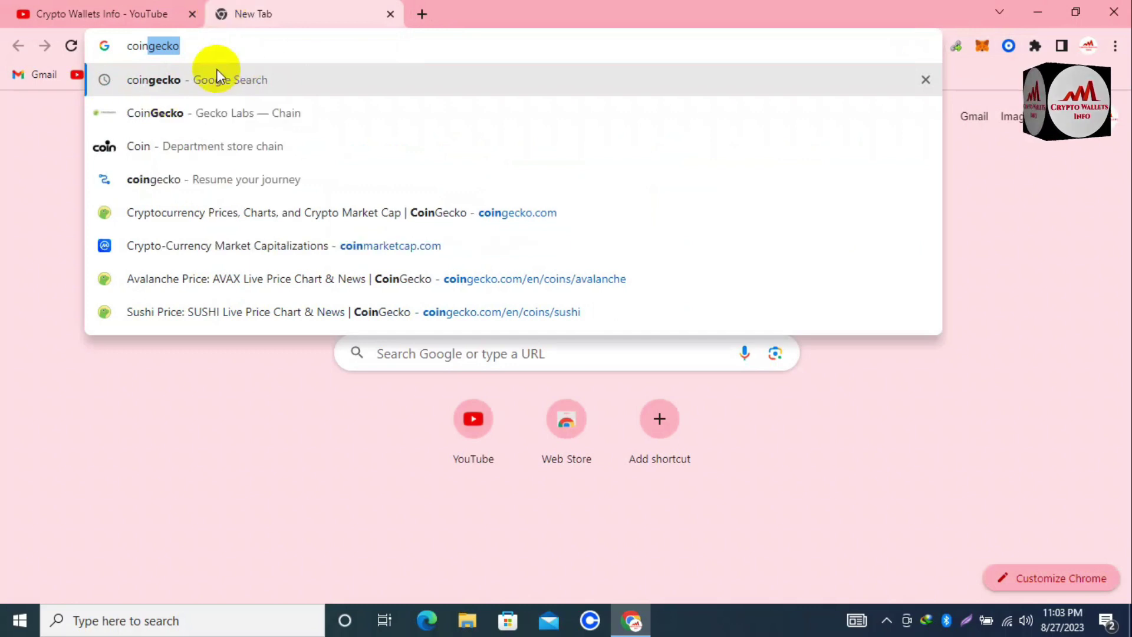
key("Return")
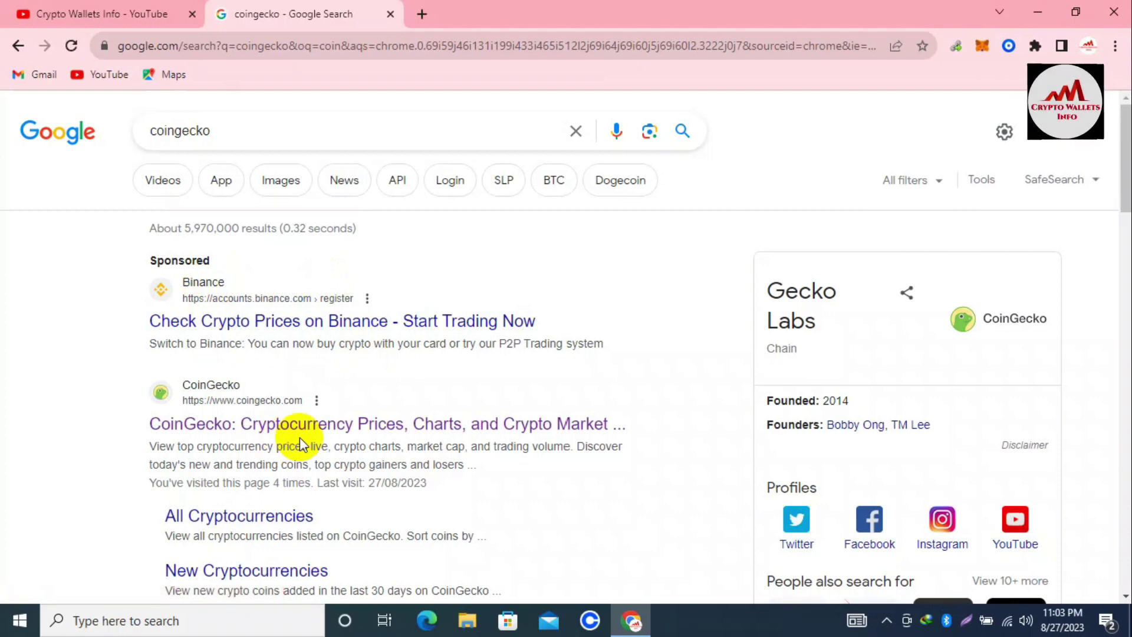
left_click(229, 425)
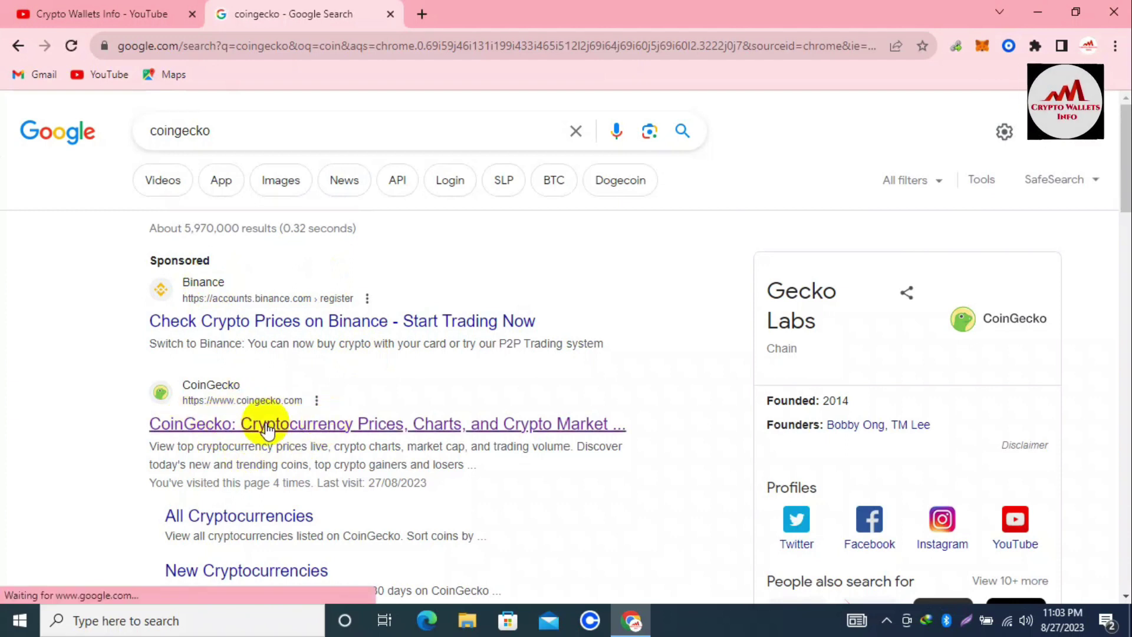
left_click(328, 424)
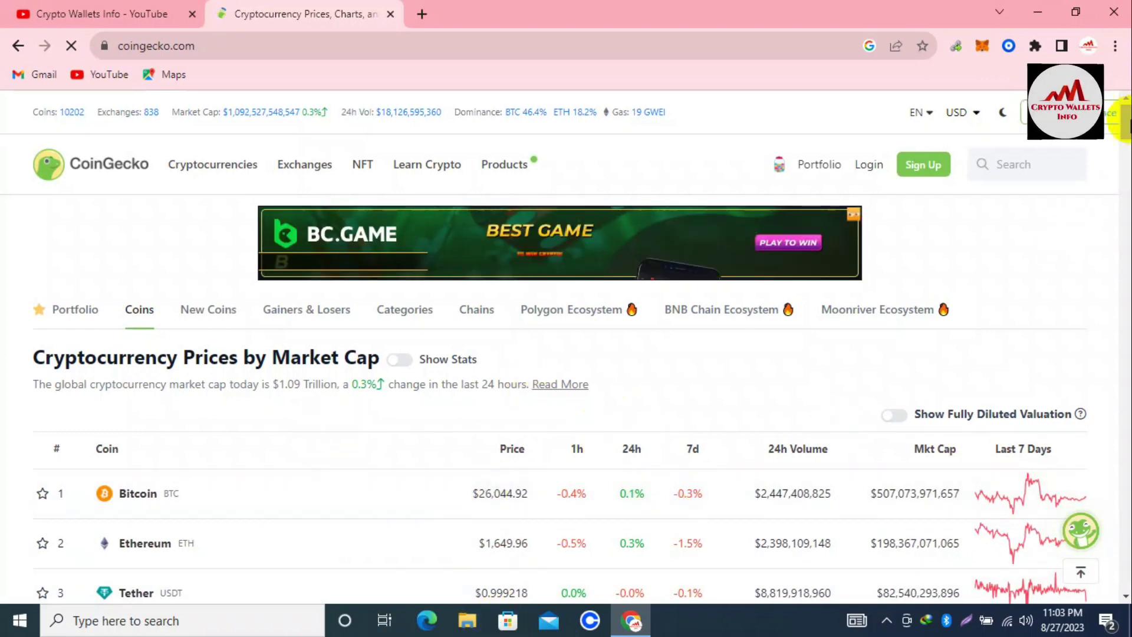
- Look through CoinGecko's list of cryptocurrency prices by market cap and return to its beginning
scroll(1124, 118, "down", 5)
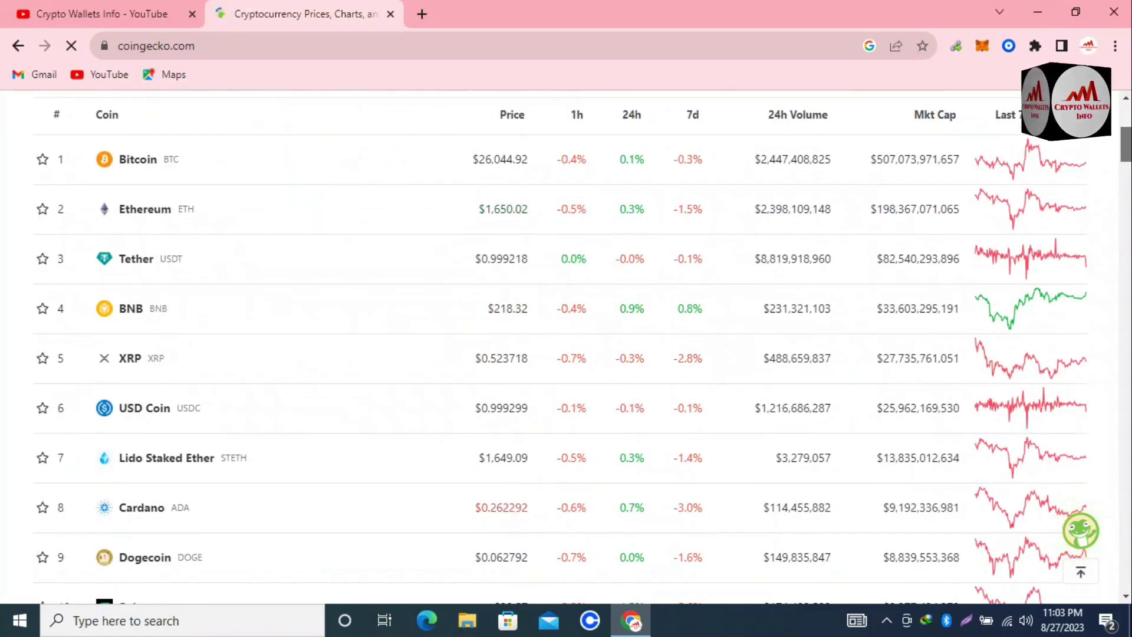
scroll(566, 354, "down", 5)
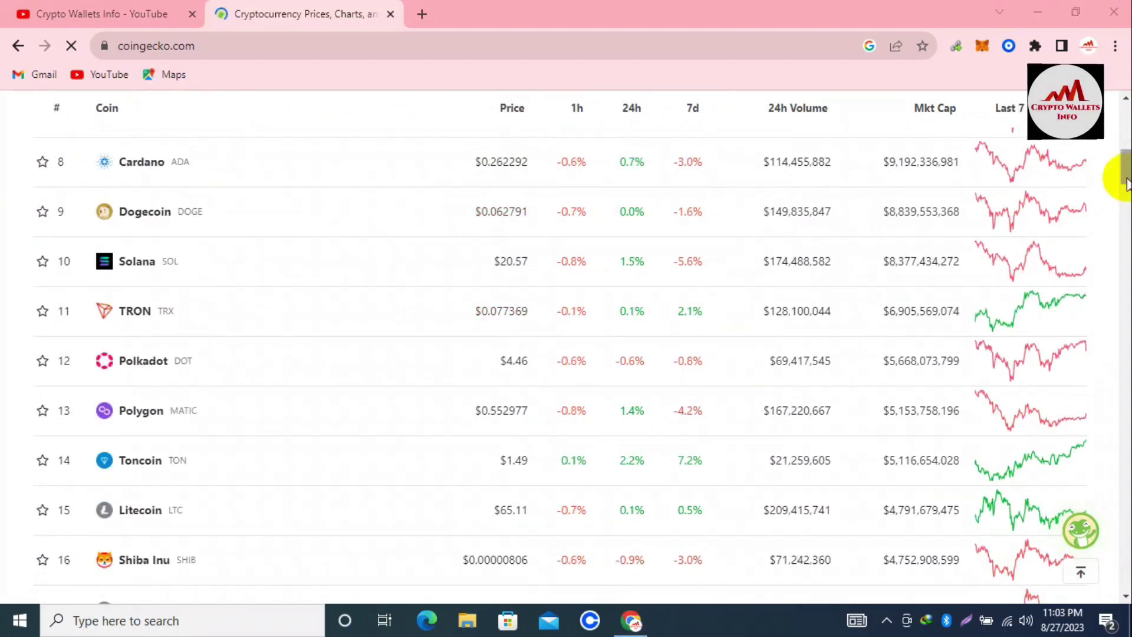
scroll(1128, 170, "down", 8)
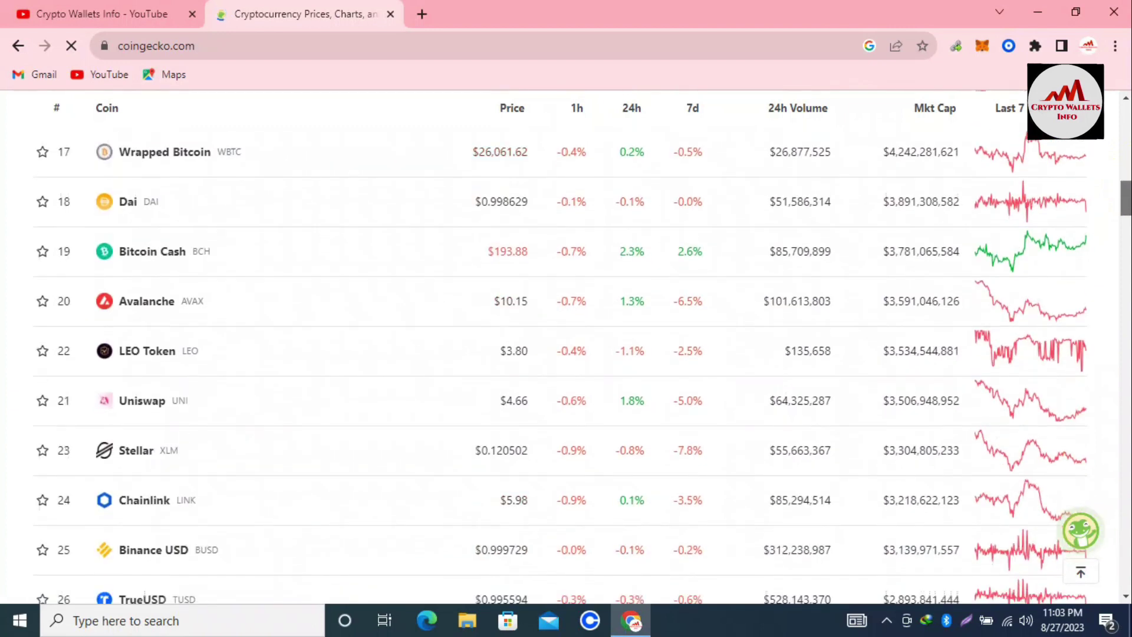
scroll(566, 348, "down", 4)
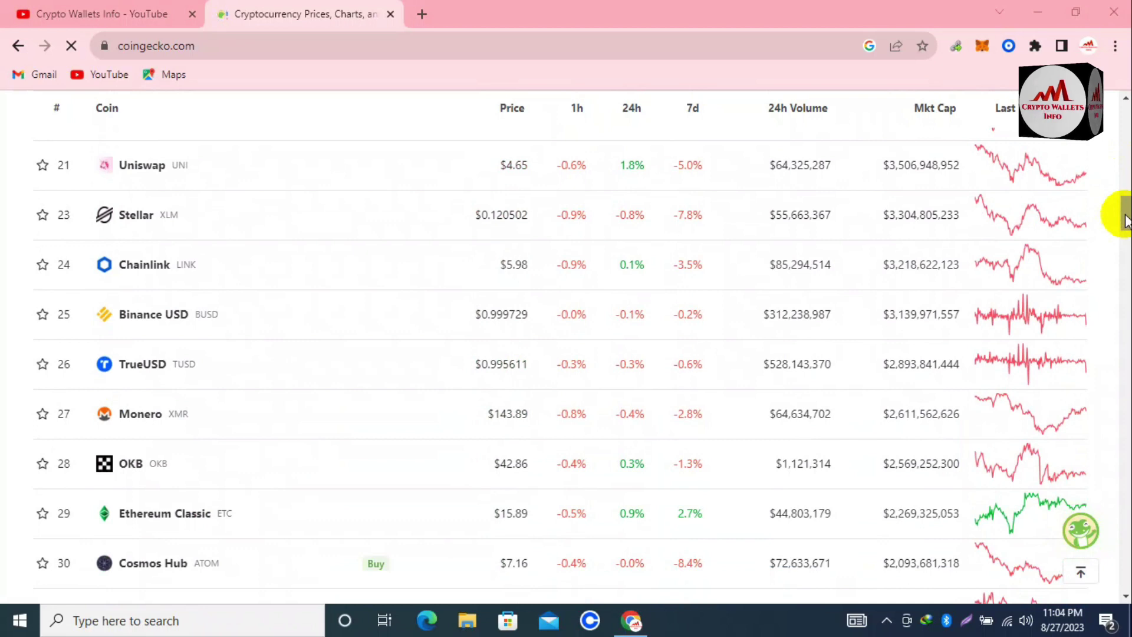
left_click_drag(1128, 221, 1128, 396)
scroll(583, 368, "down", 1)
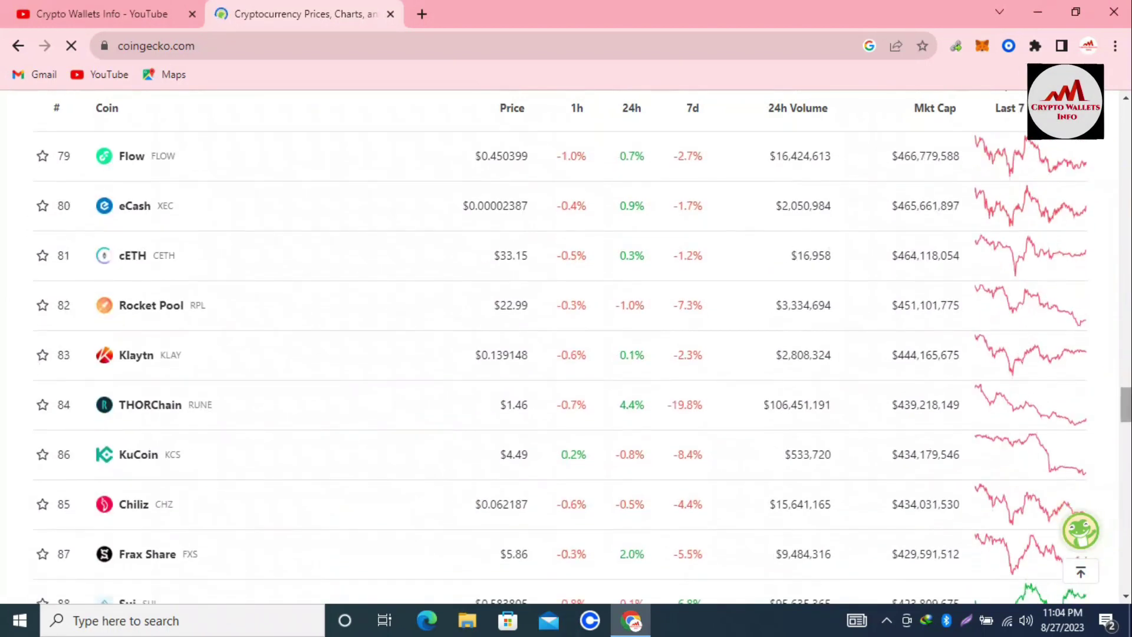
left_click_drag(1127, 411, 1126, 121)
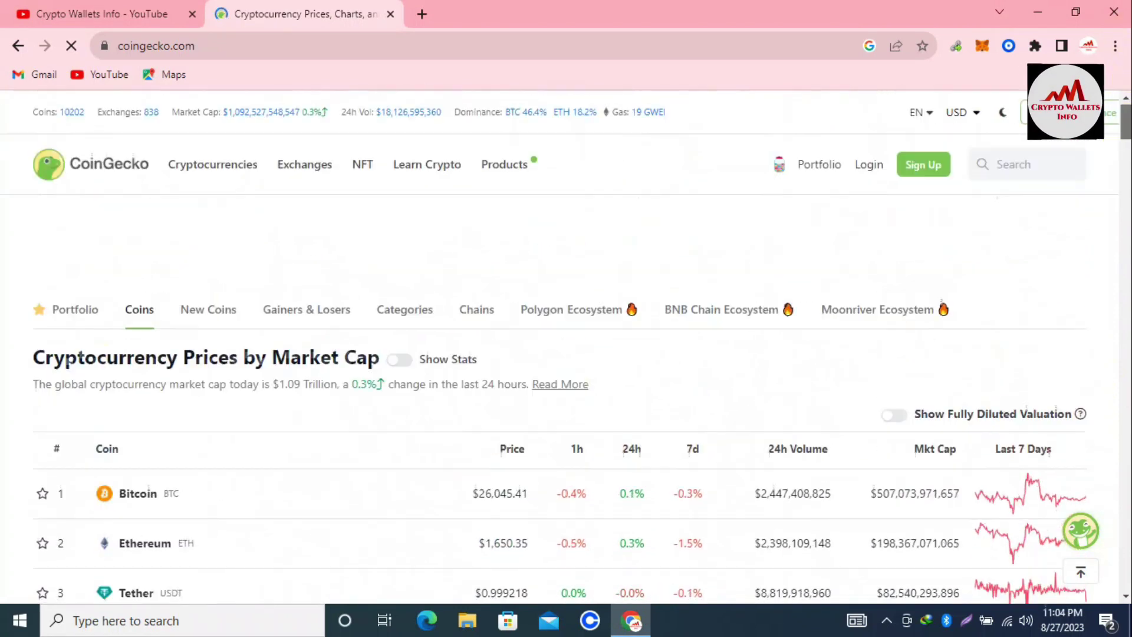
- Search CoinGecko for "sus" and open the Sushi (SUSHI) coin page
left_click(1015, 159)
type("s")
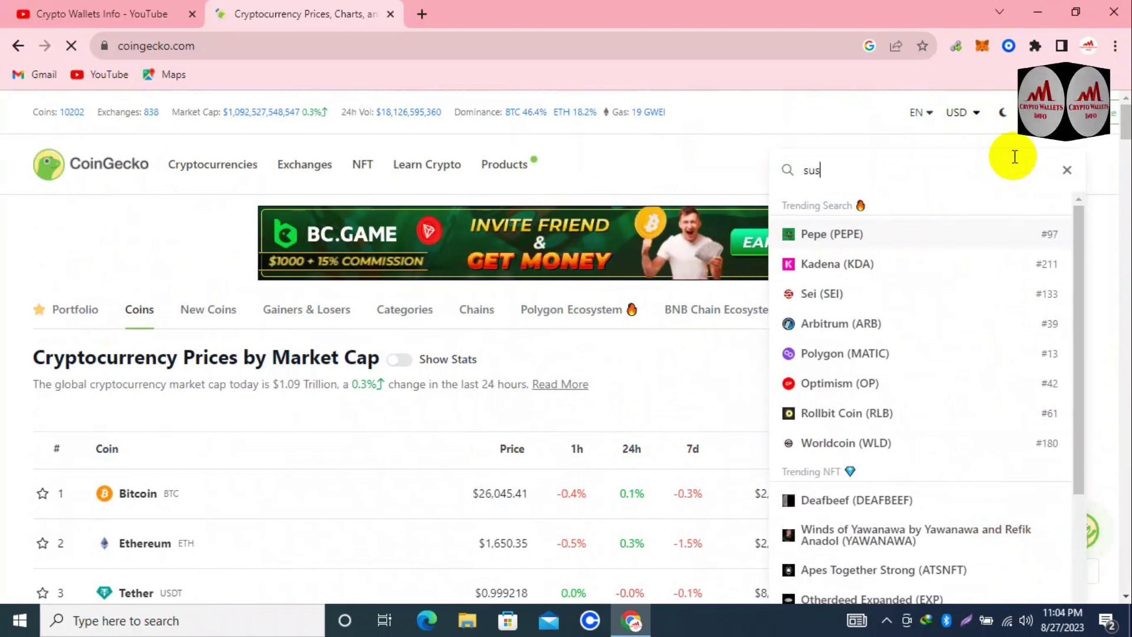
type("is")
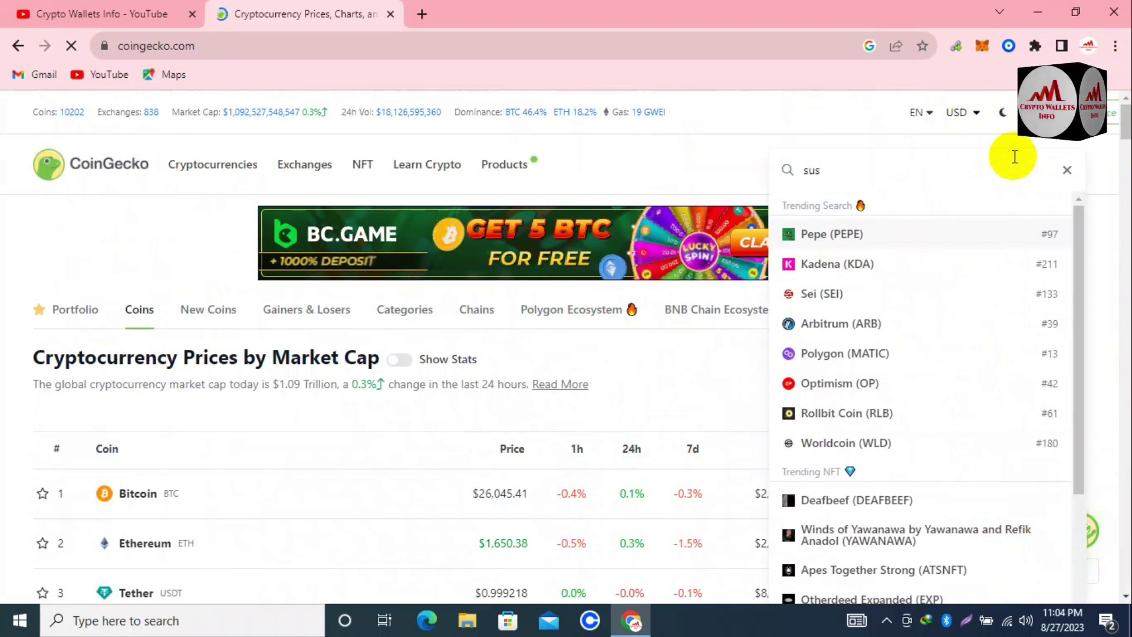
type("s")
key("BackSpace")
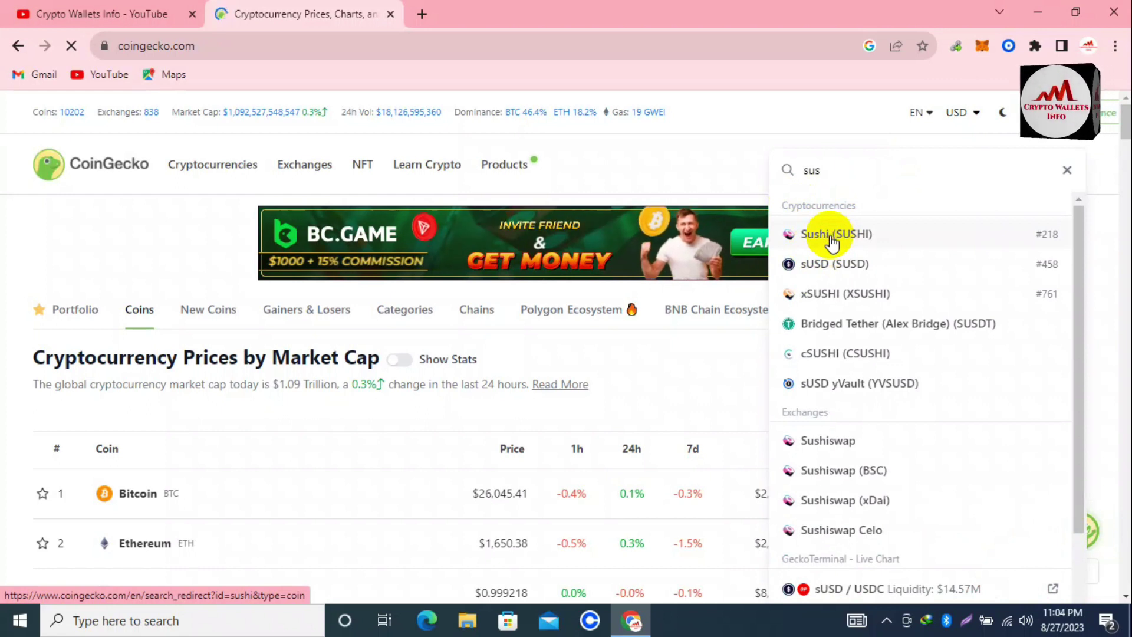
left_click(832, 242)
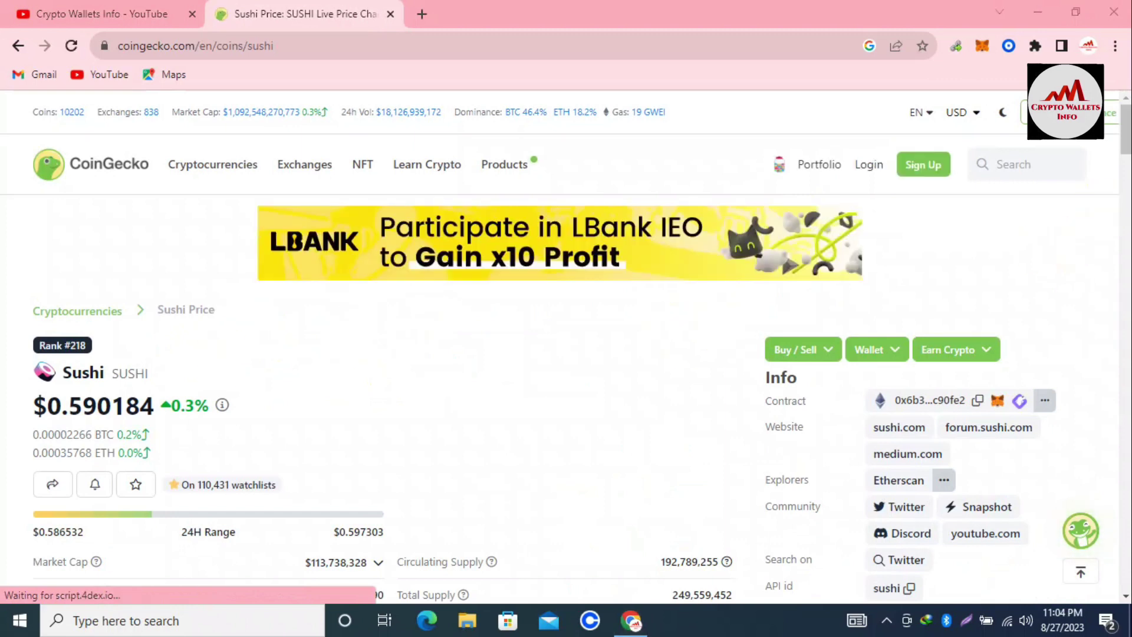
- Set the Sushi price chart's time range to Max and examine the price history
left_click_drag(1127, 137, 1126, 190)
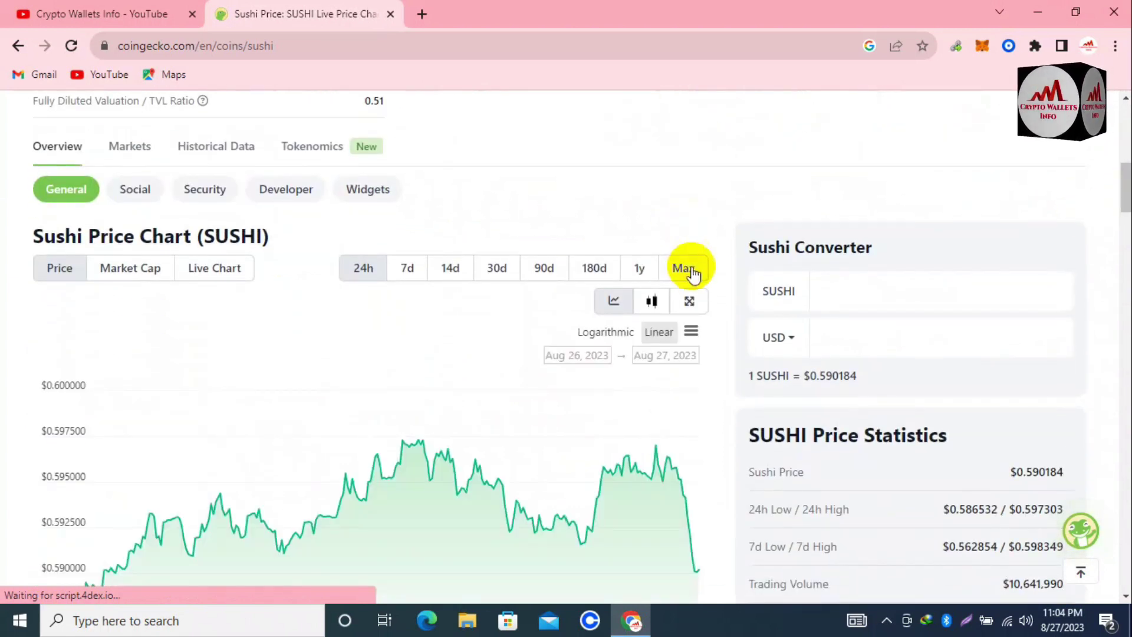
left_click(680, 270)
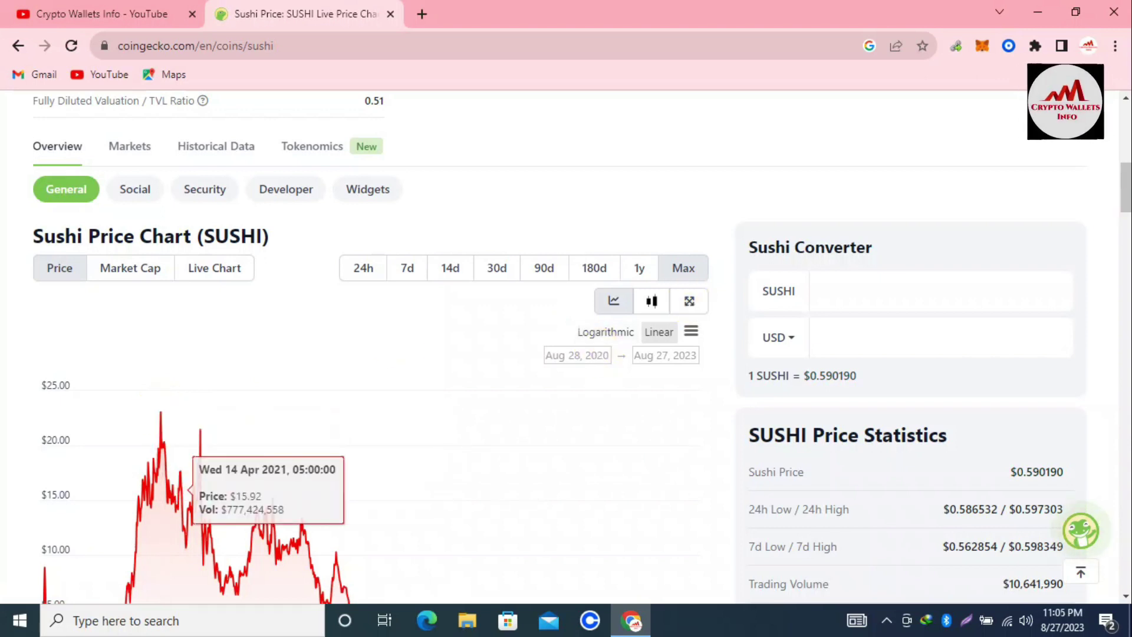
- Examine Sushi's all-time high price statistic and the Sushi Markets exchange list on the CoinGecko coin page
left_click_drag(1128, 195, 1126, 247)
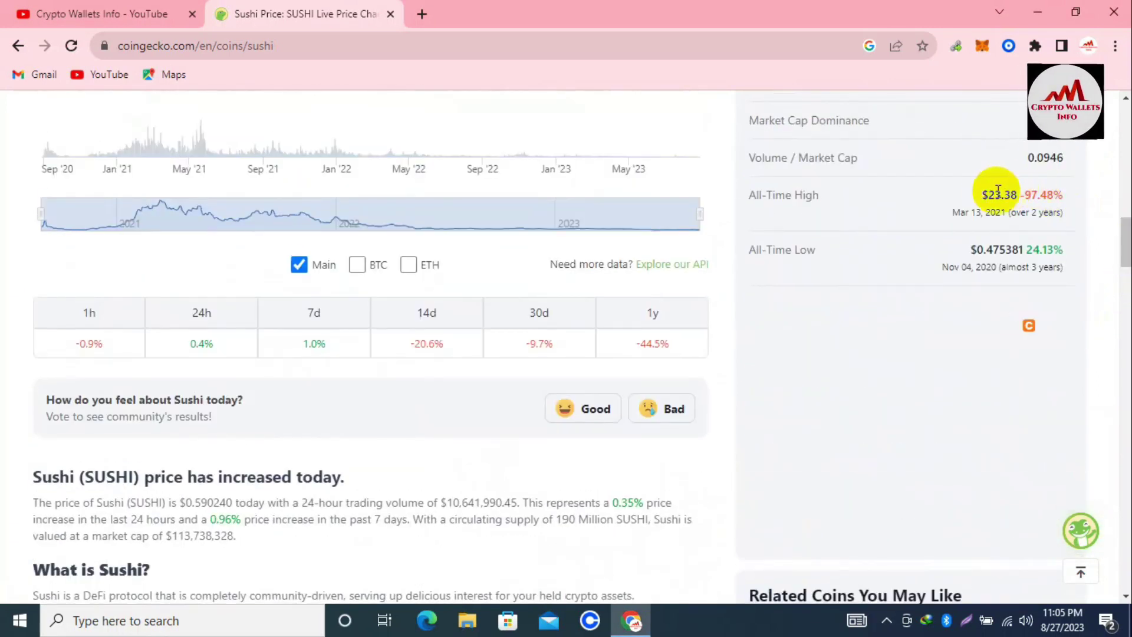
left_click_drag(984, 195, 1054, 194)
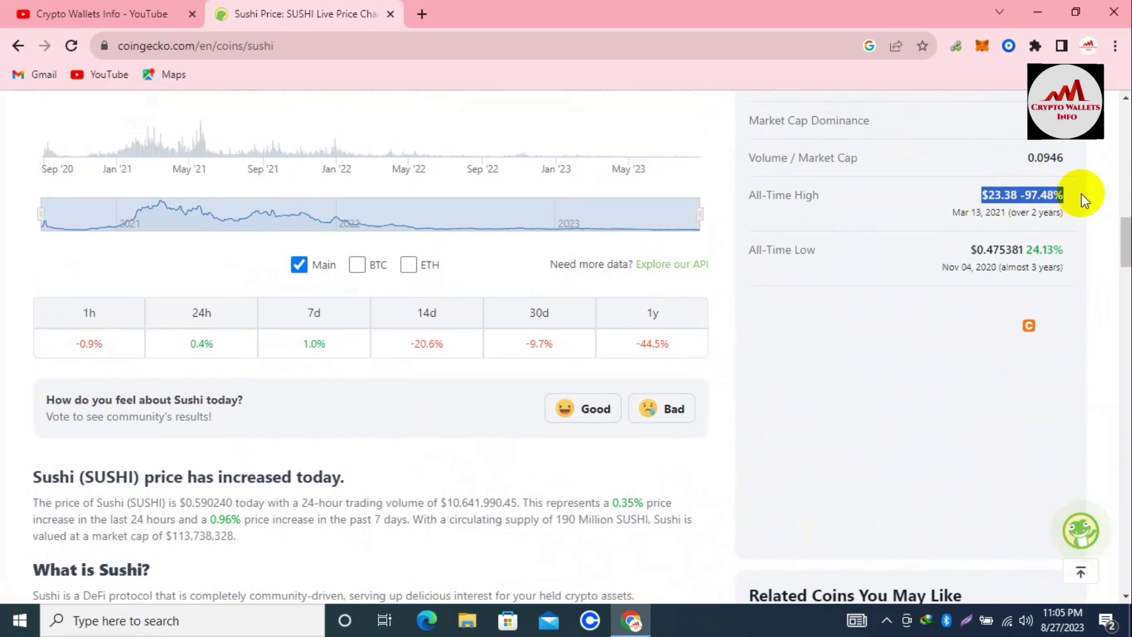
left_click(1083, 200)
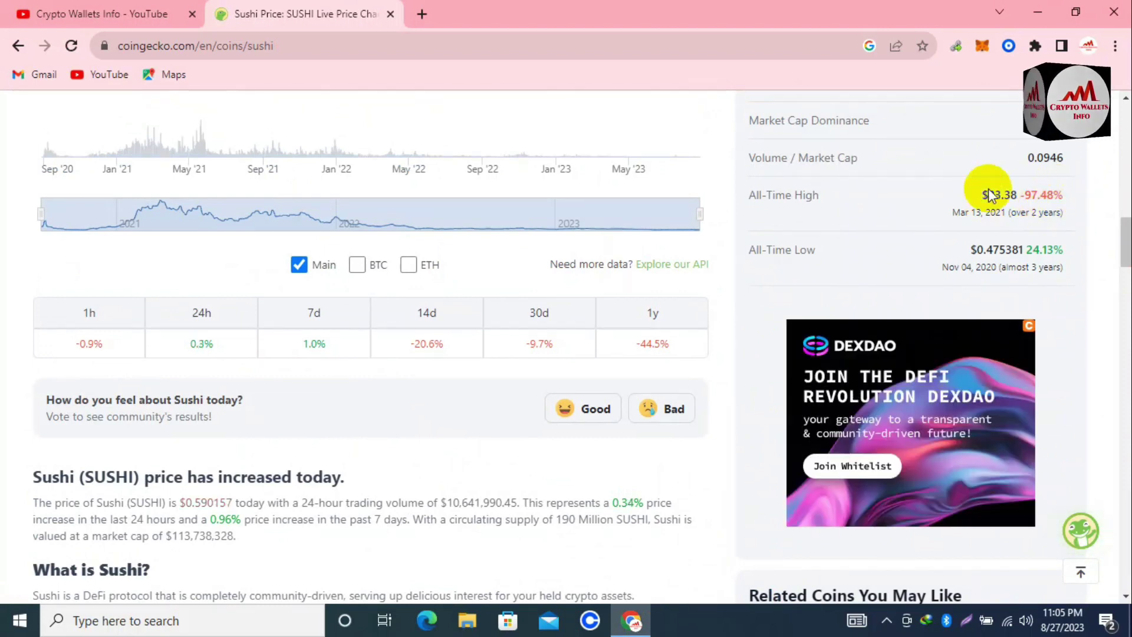
left_click_drag(988, 197, 1003, 196)
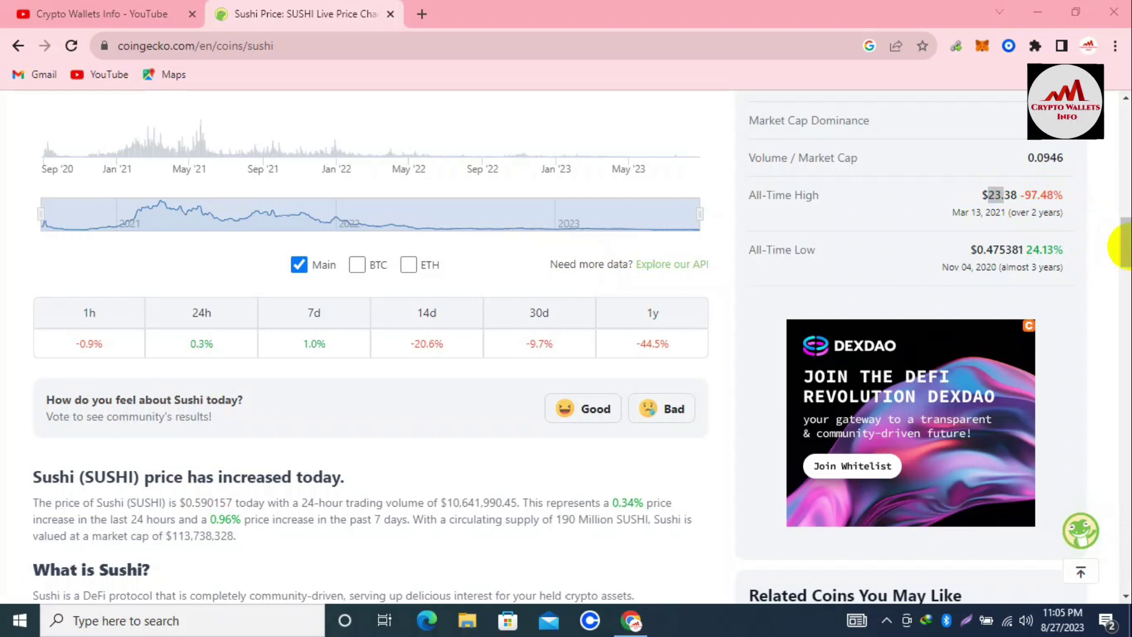
left_click(1126, 243)
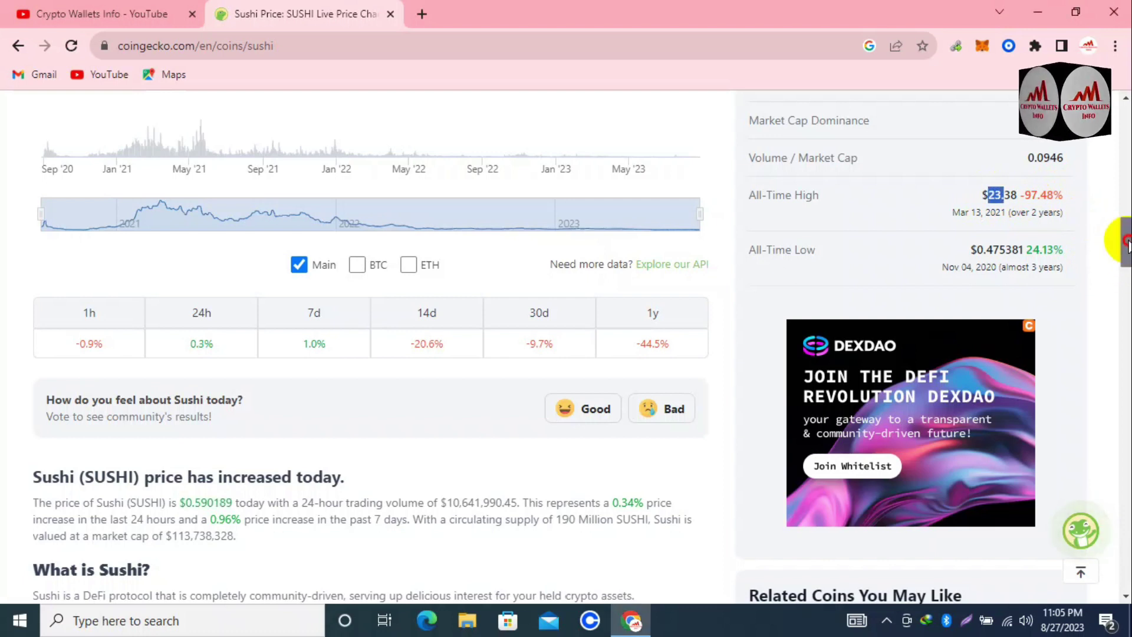
left_click_drag(1126, 243, 1127, 320)
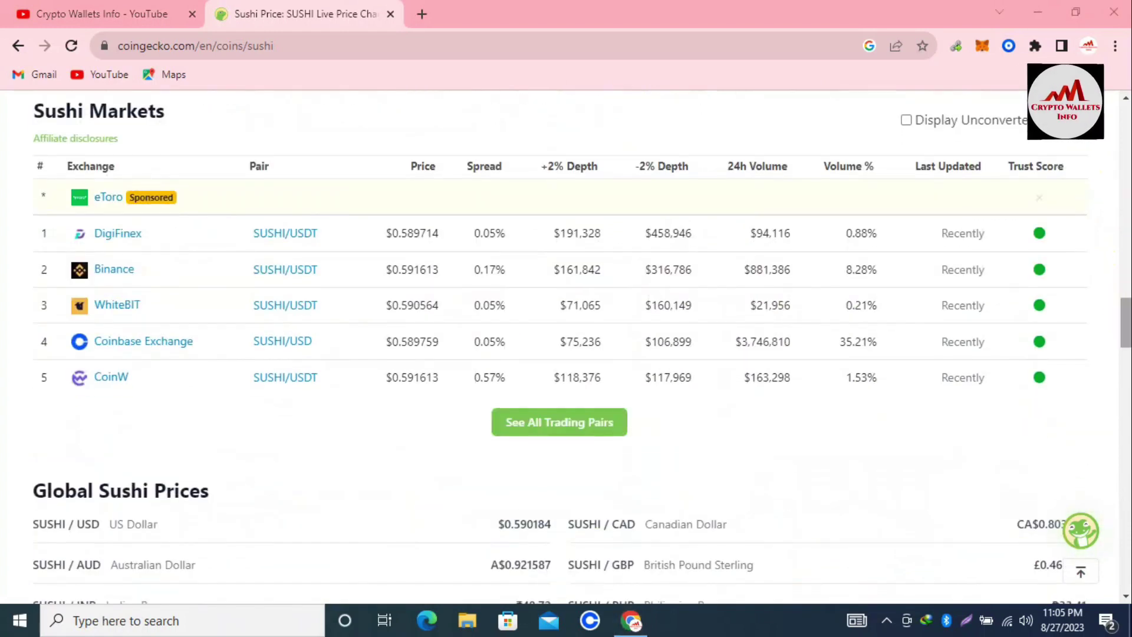
mouse_move(1126, 334)
left_mouse_down()
mouse_move(1126, 358)
mouse_move(1127, 338)
left_mouse_up()
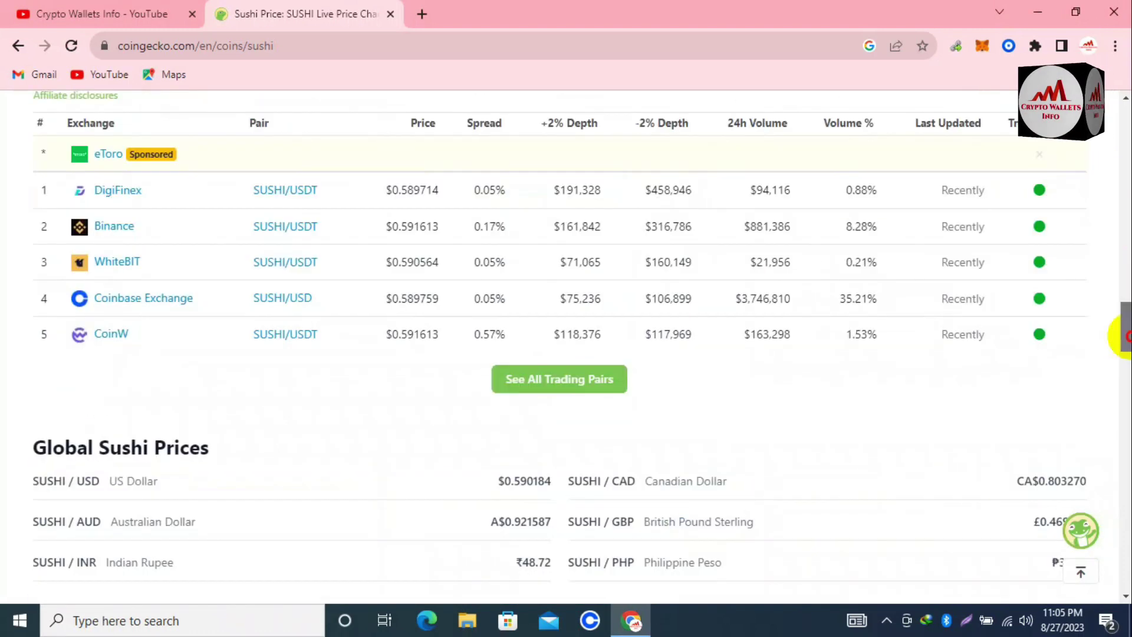
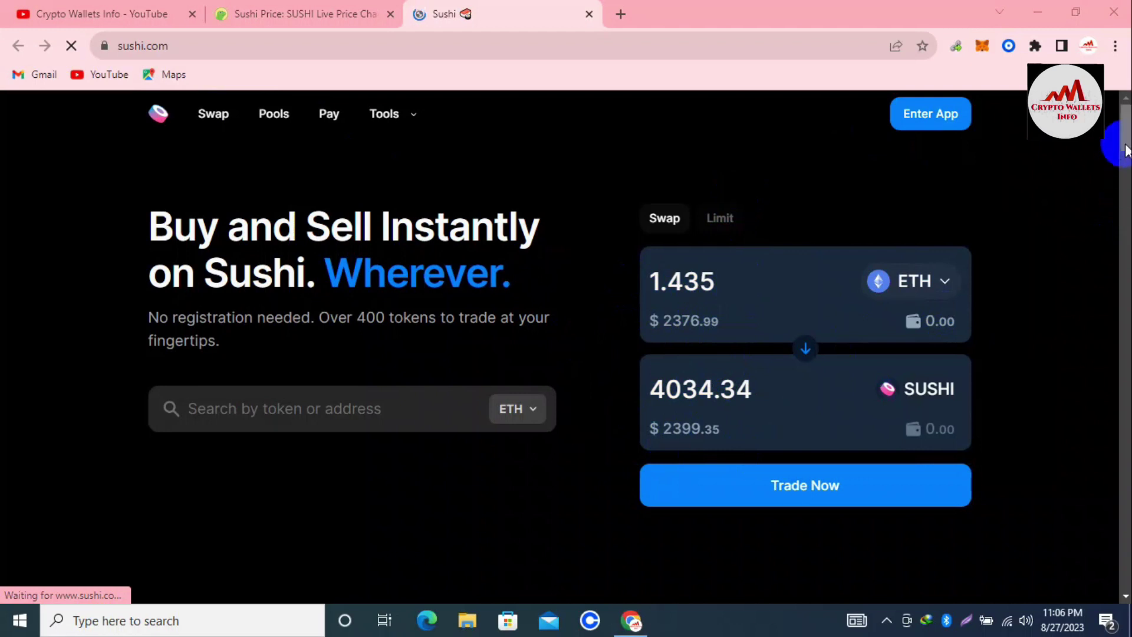
- Look through the sushi.com homepage and return to its beginning
left_click_drag(1127, 150, 1127, 220)
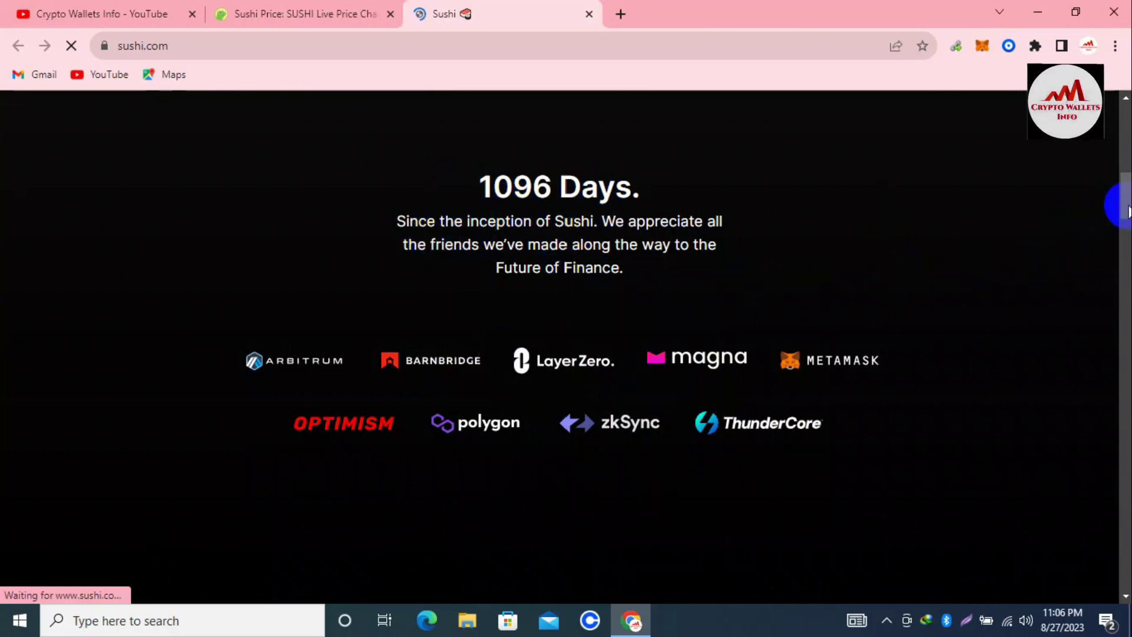
left_click_drag(1127, 208, 1127, 222)
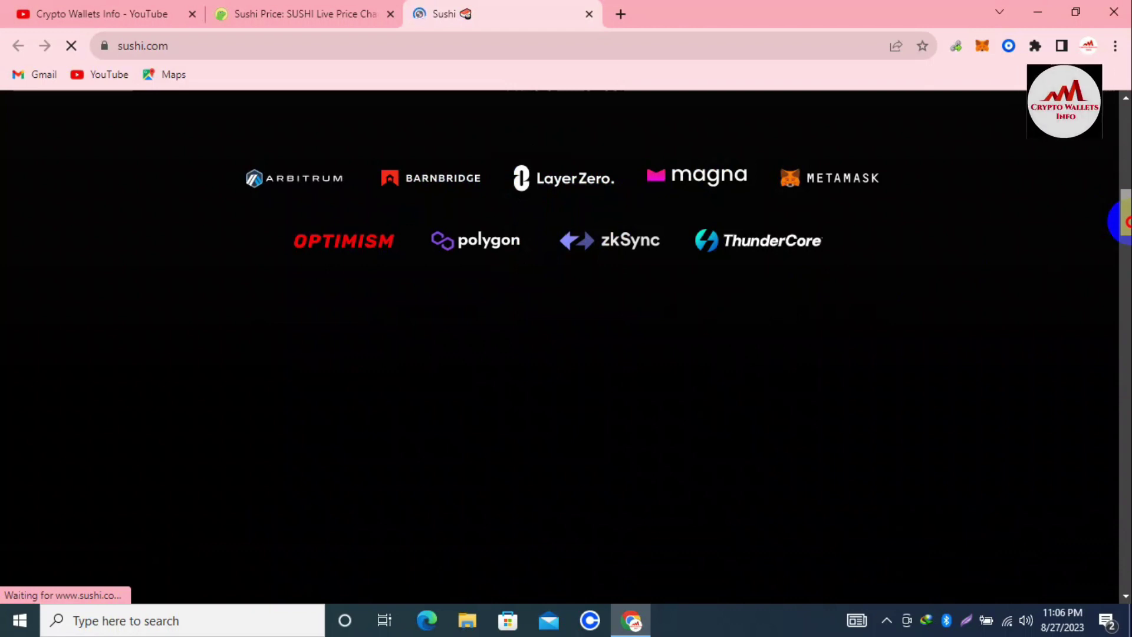
left_click_drag(1127, 222, 1127, 253)
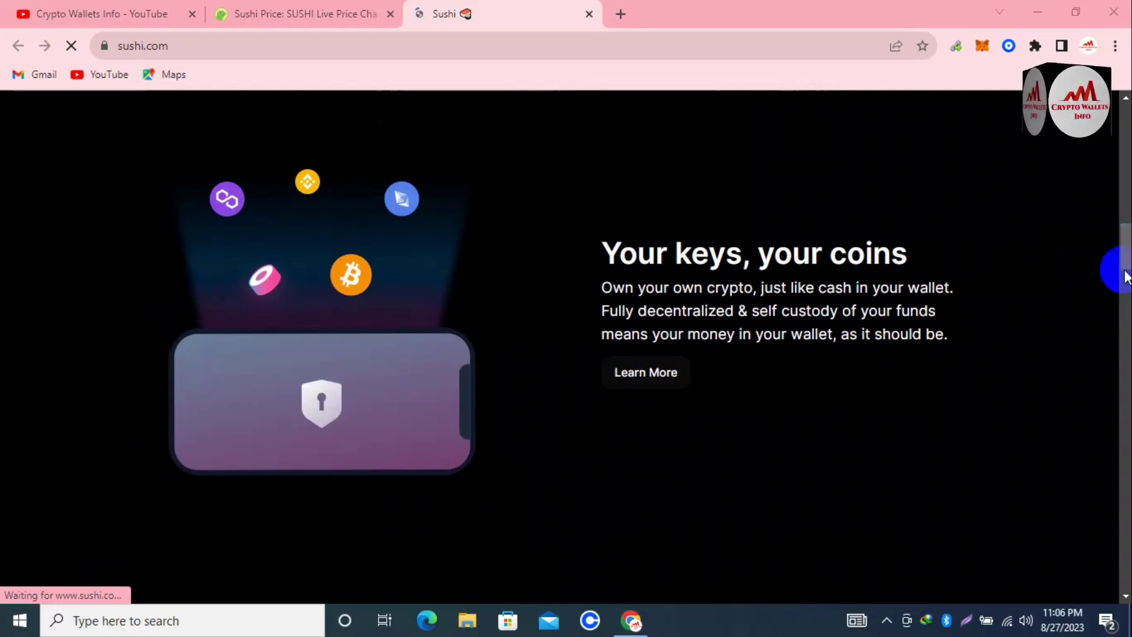
left_click_drag(1127, 258, 1127, 264)
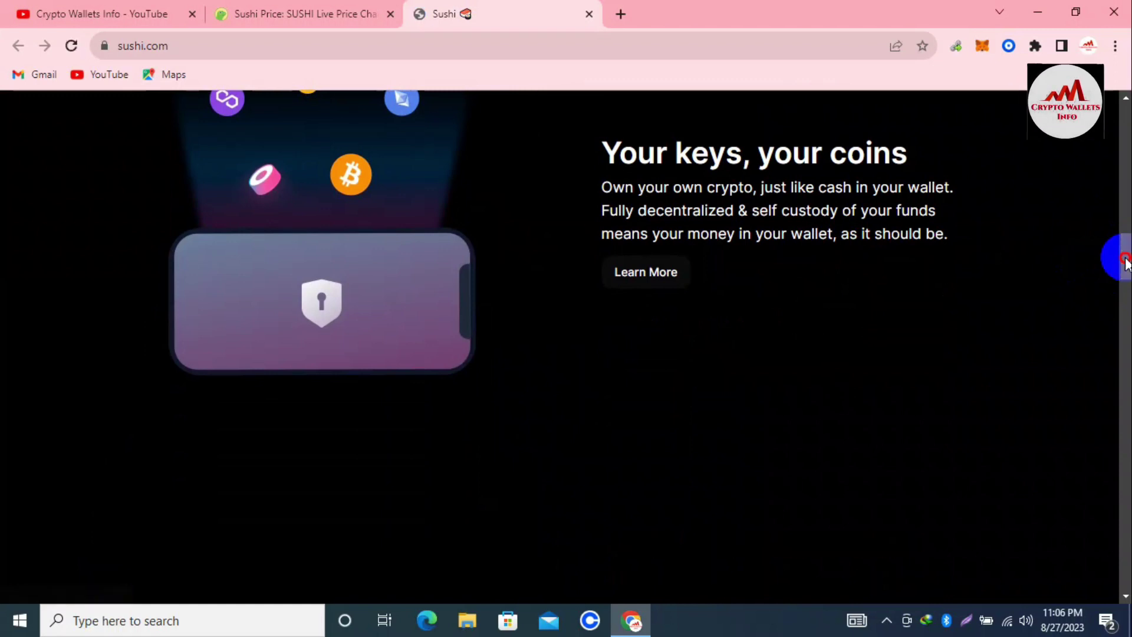
left_click_drag(1127, 262, 1127, 125)
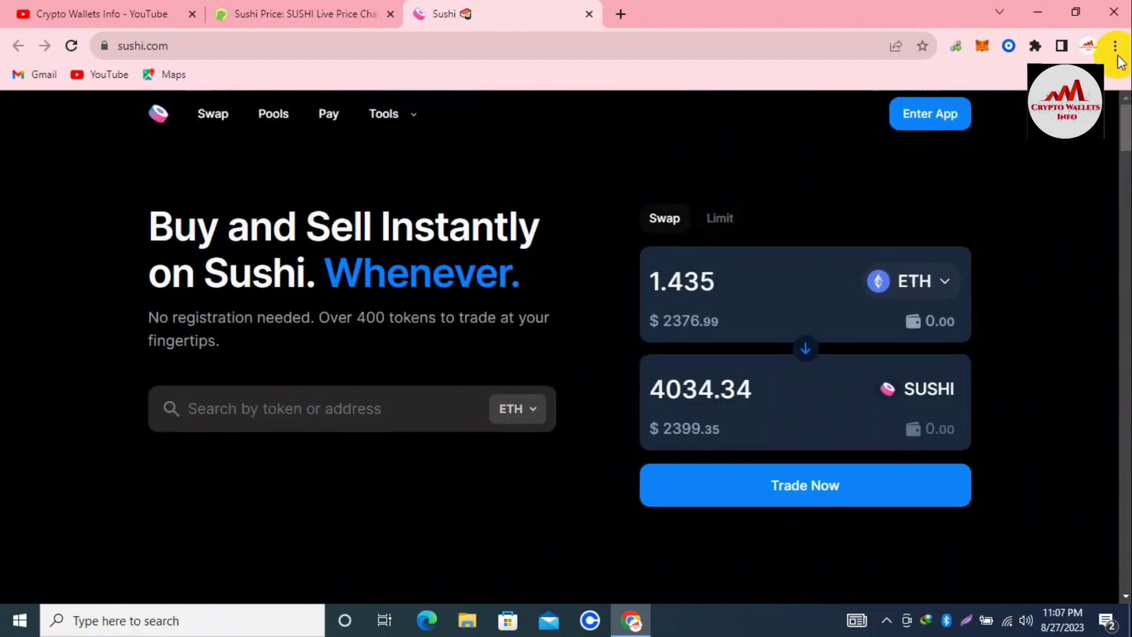
- Enter the Sushi app, look through its supported networks and choose Ethereum
left_click(945, 120)
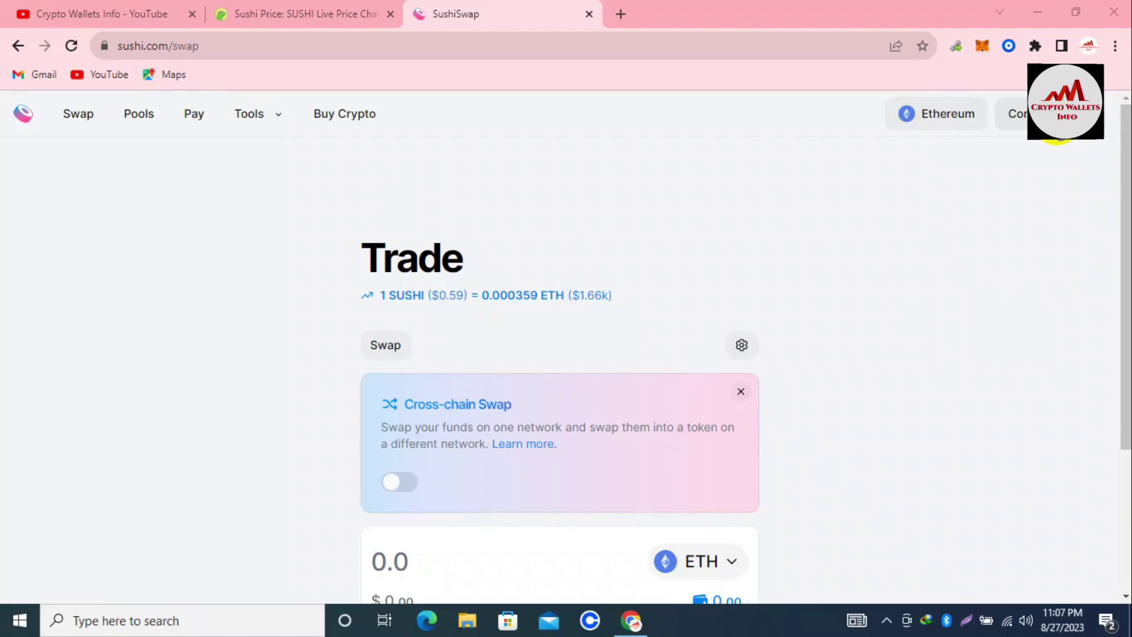
left_click(956, 123)
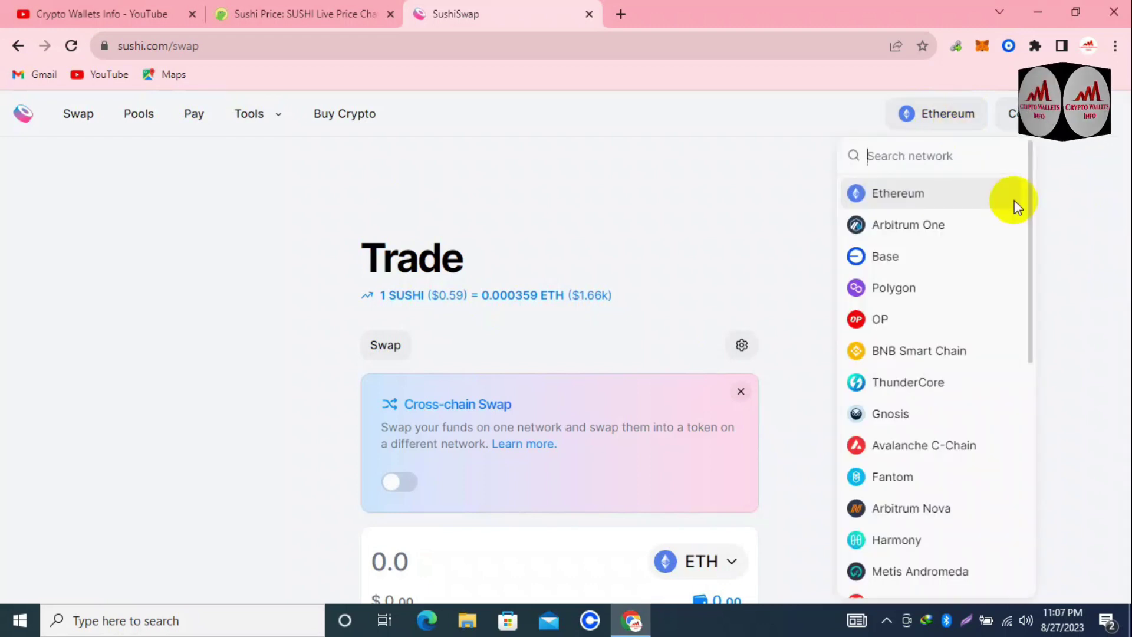
mouse_move(1031, 189)
left_mouse_down()
mouse_move(1031, 371)
mouse_move(1019, 197)
left_mouse_up()
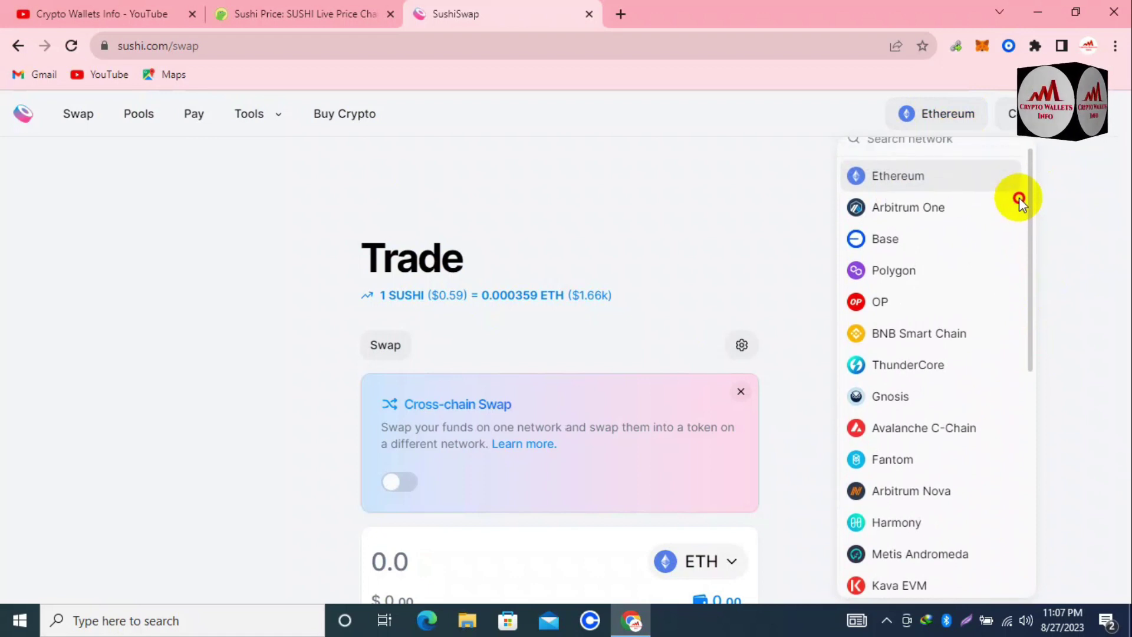
left_click_drag(1019, 197, 1027, 283)
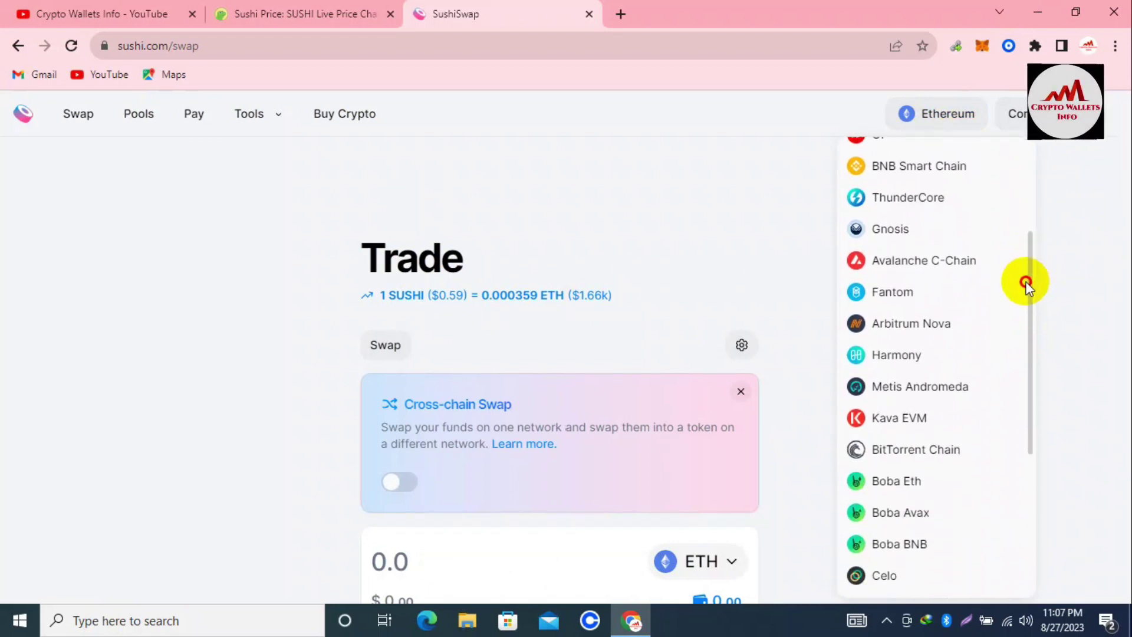
left_click_drag(1027, 283, 1021, 181)
left_click(935, 188)
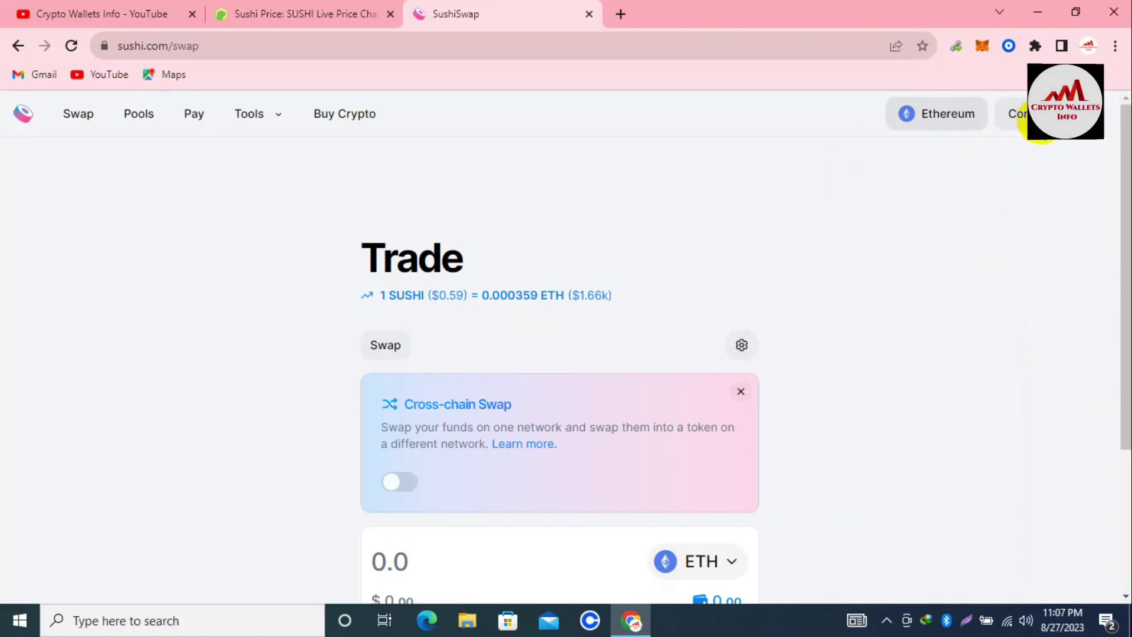
- Connect Coinbase Wallet to sushi.com, approve the connection request and check the connected account's details
left_click(1037, 123)
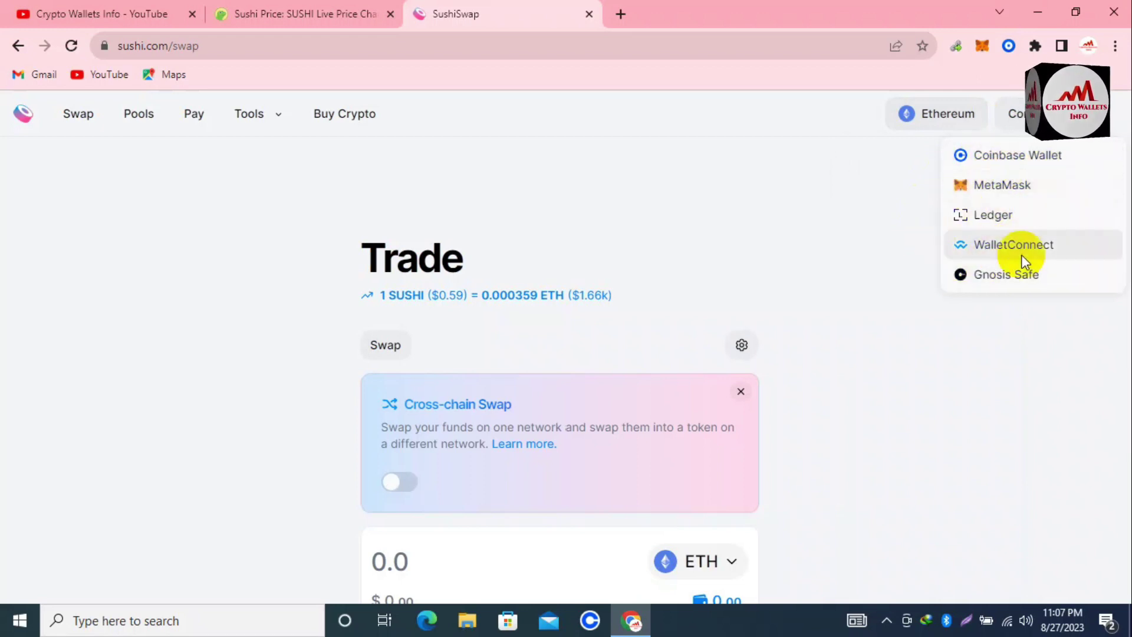
left_click(1025, 157)
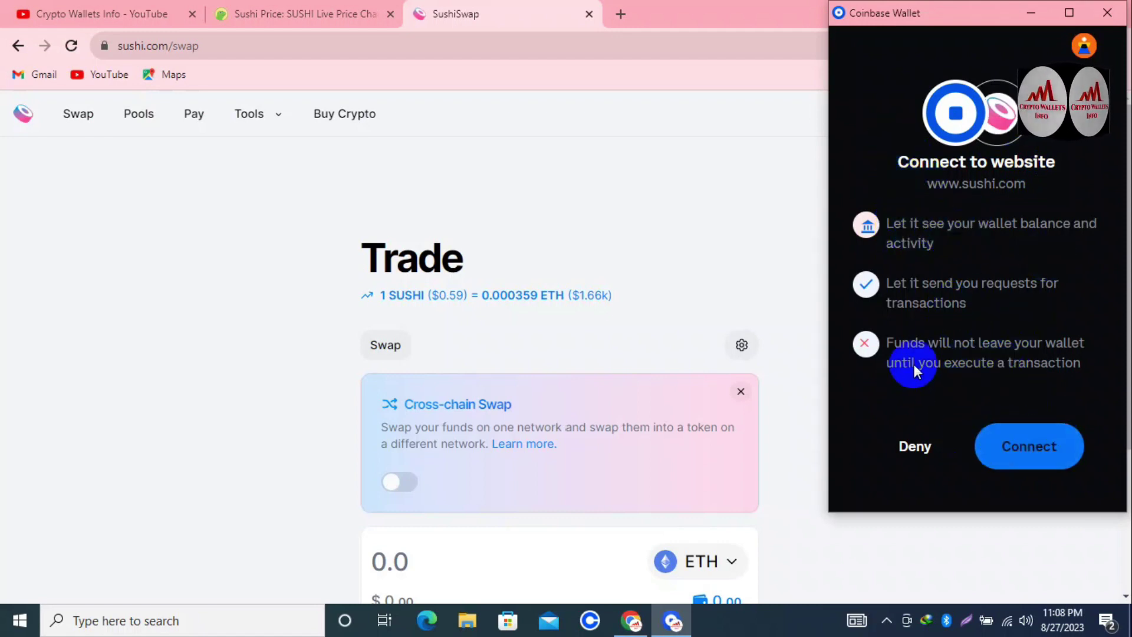
left_click(1045, 445)
left_click(1041, 448)
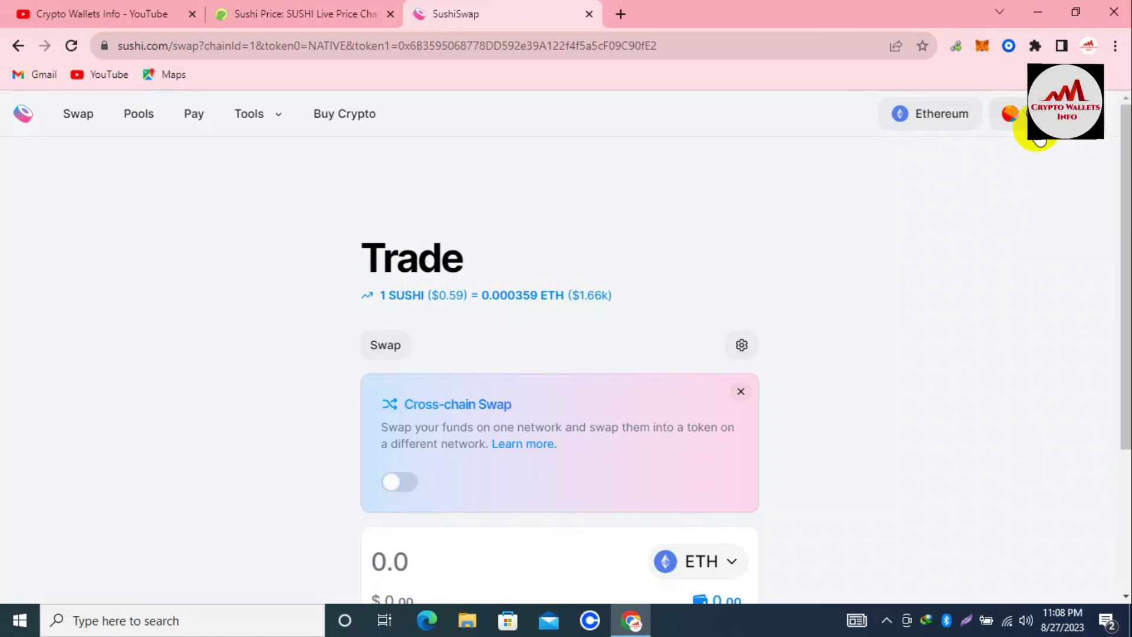
left_click(1014, 113)
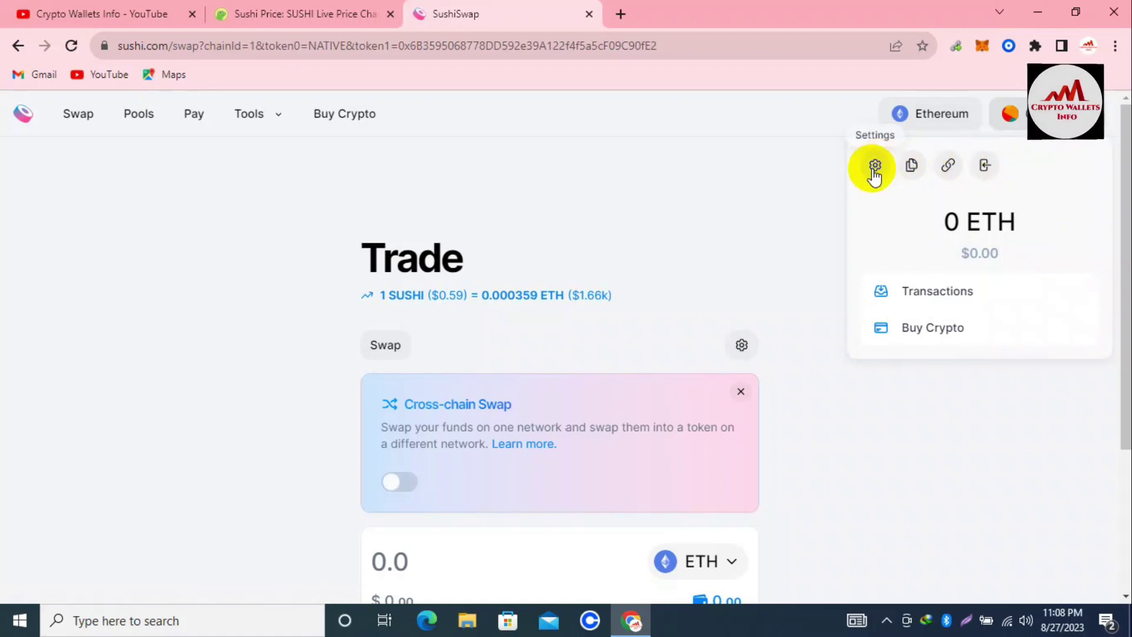
left_click(778, 193)
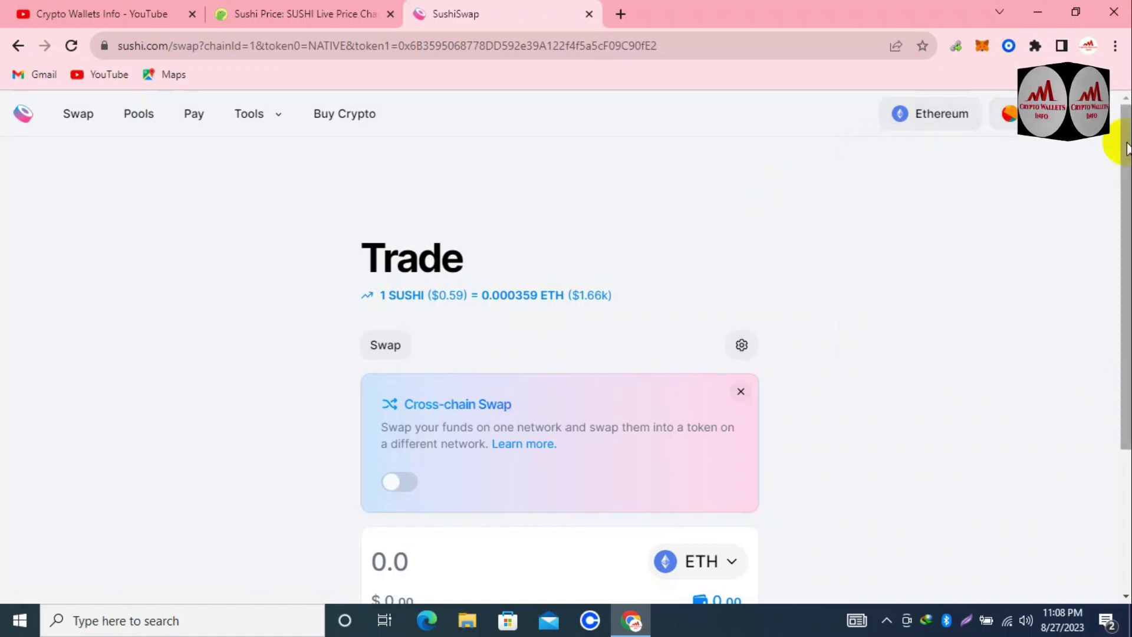
- Enter 1 ETH as the amount to swap and select USDT as the token to receive
scroll(1127, 149, "down", 3)
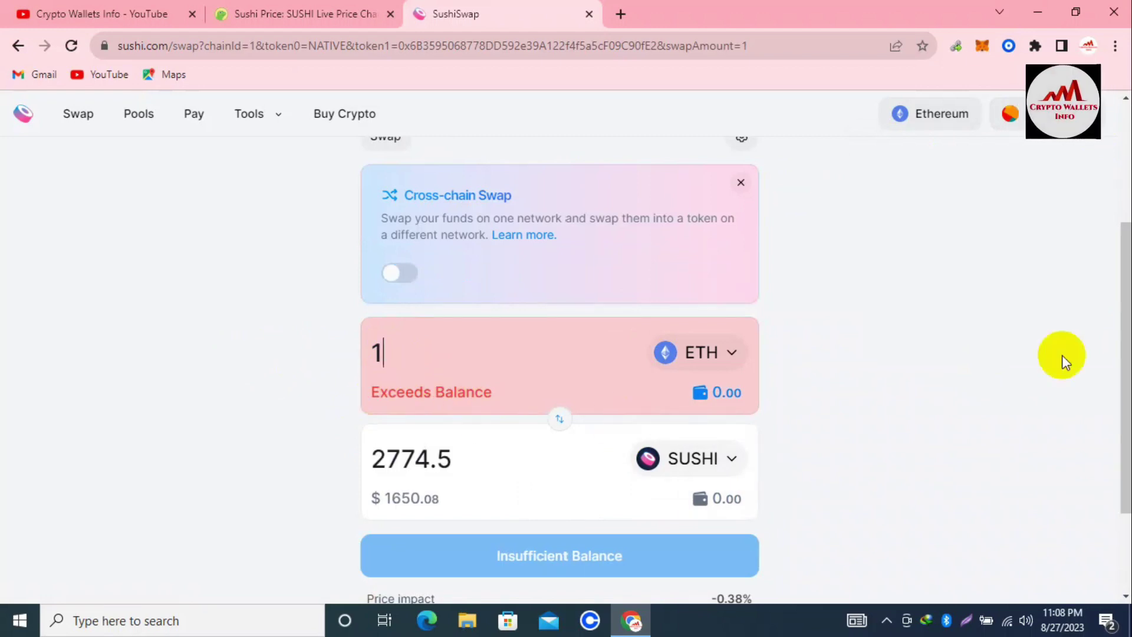
scroll(1115, 323, "down", 2)
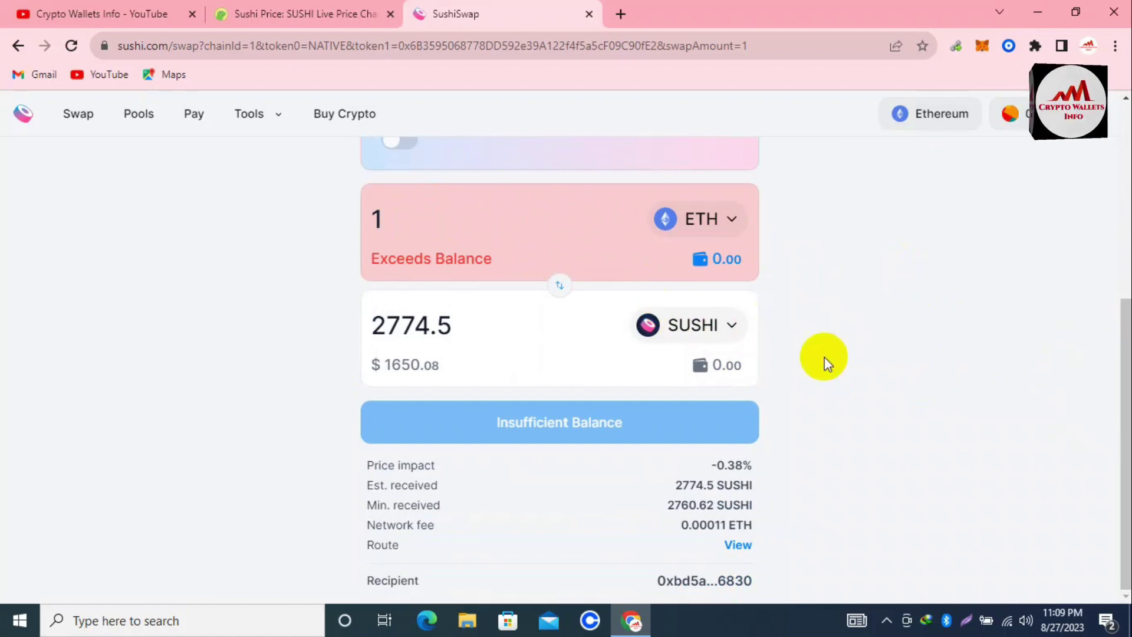
left_click(735, 329)
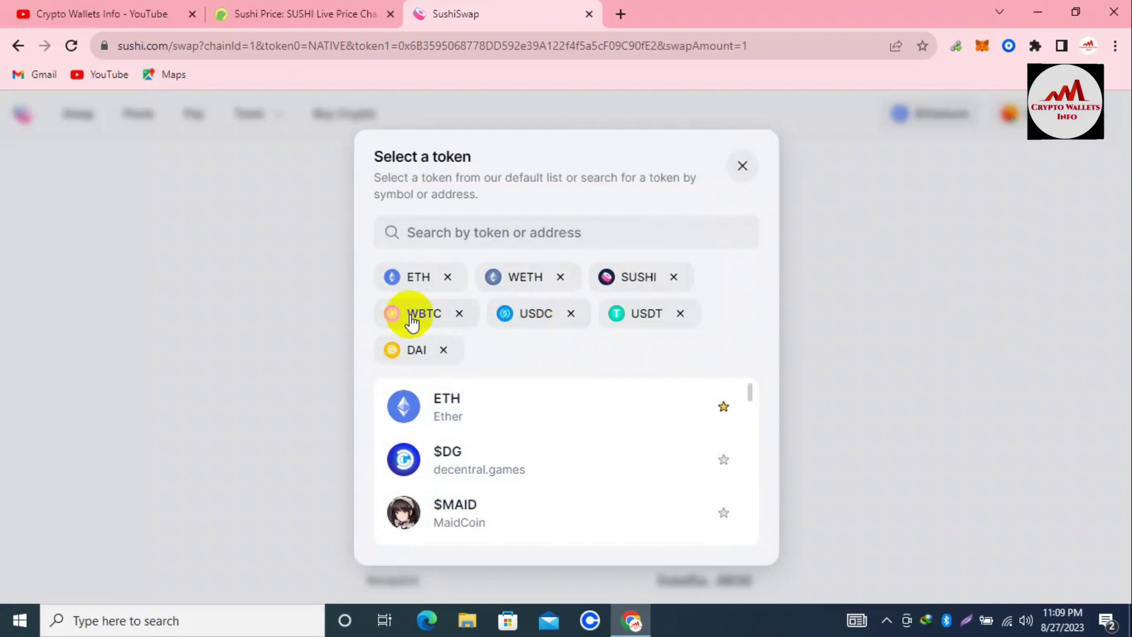
left_click(643, 325)
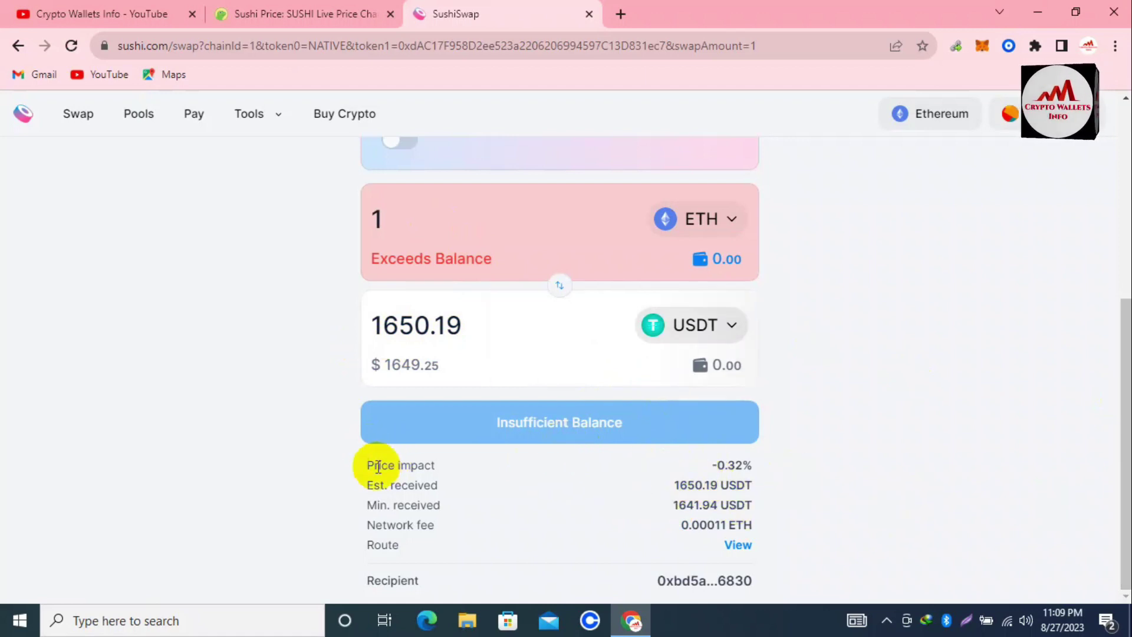
- Examine the swap's price impact, estimated received and minimum received details, and return to the beginning of the Trade page
left_click_drag(374, 464, 450, 459)
left_click_drag(373, 485, 475, 488)
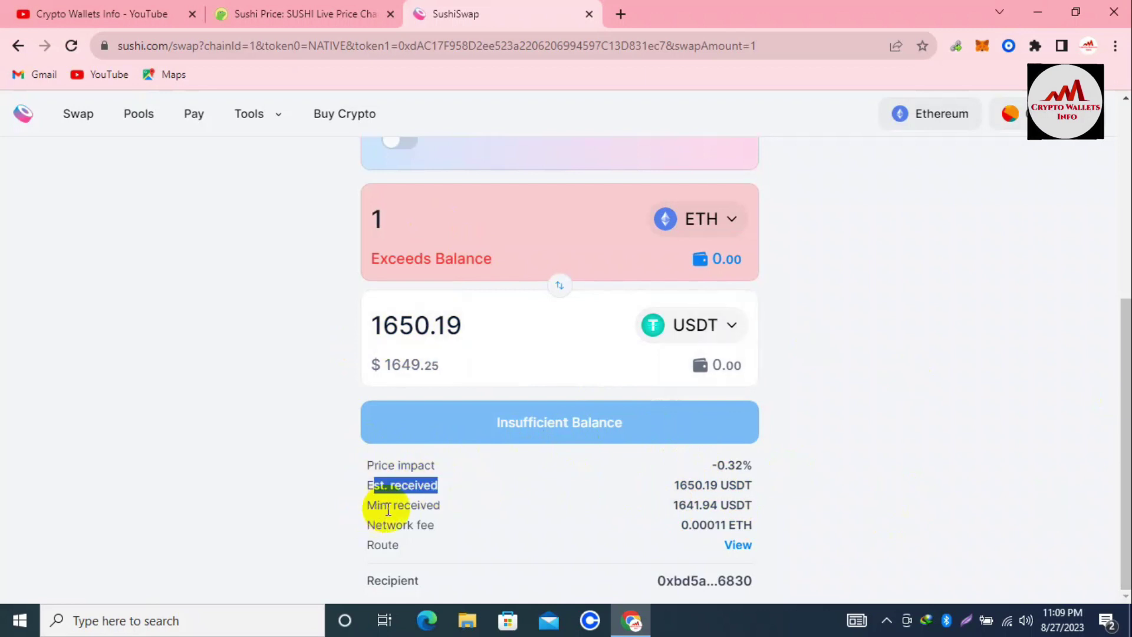
left_click_drag(387, 505, 488, 515)
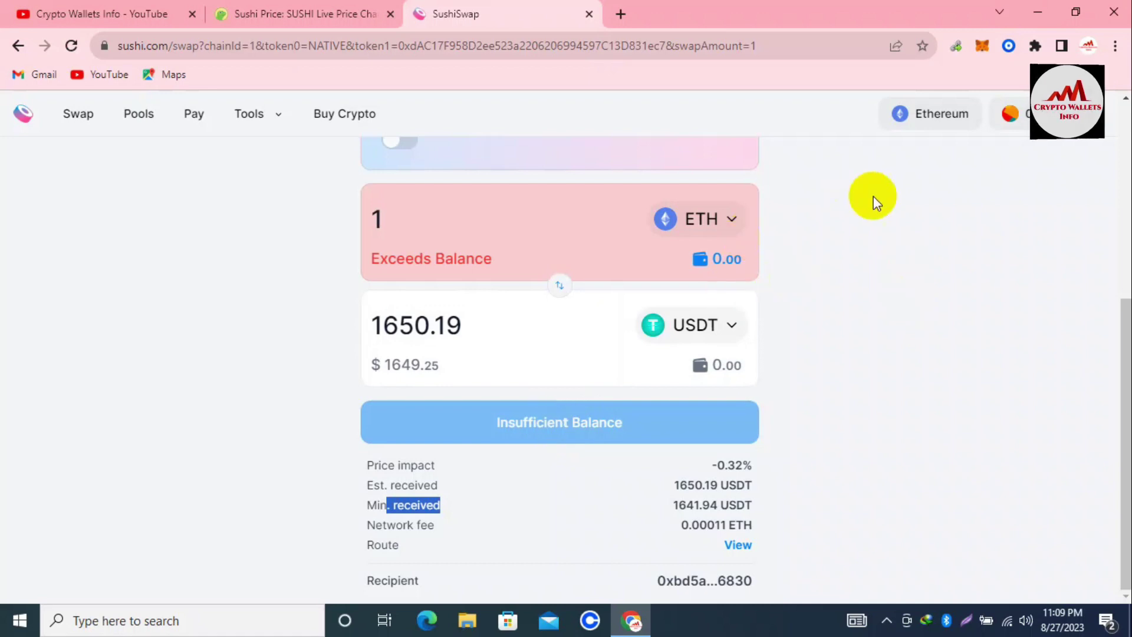
scroll(1118, 362, "up", 2)
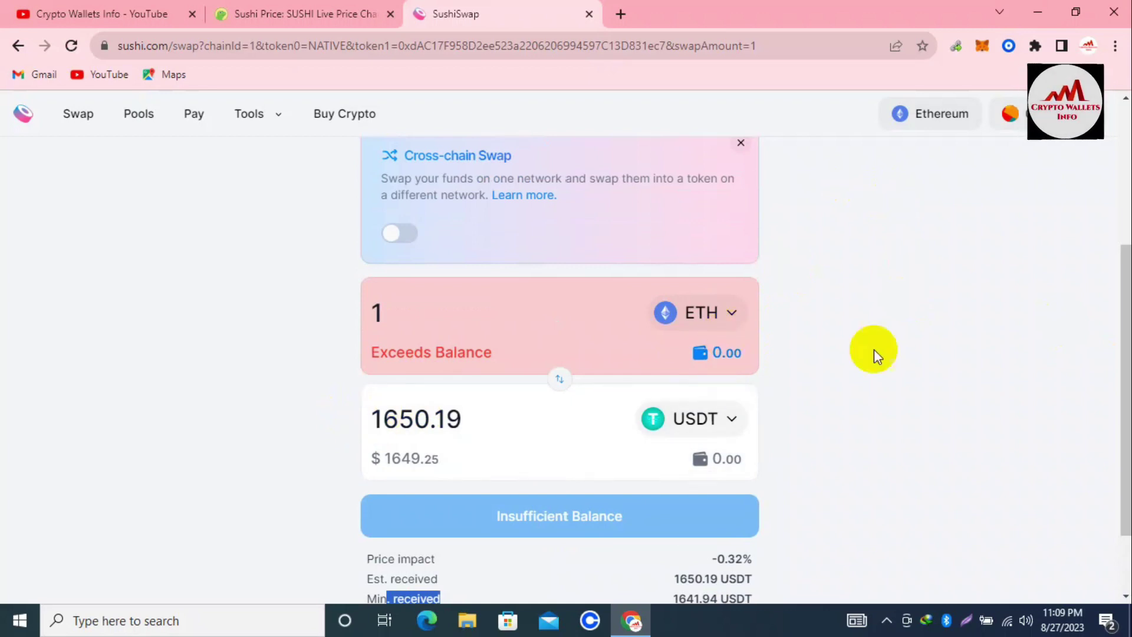
scroll(1126, 343, "up", 2)
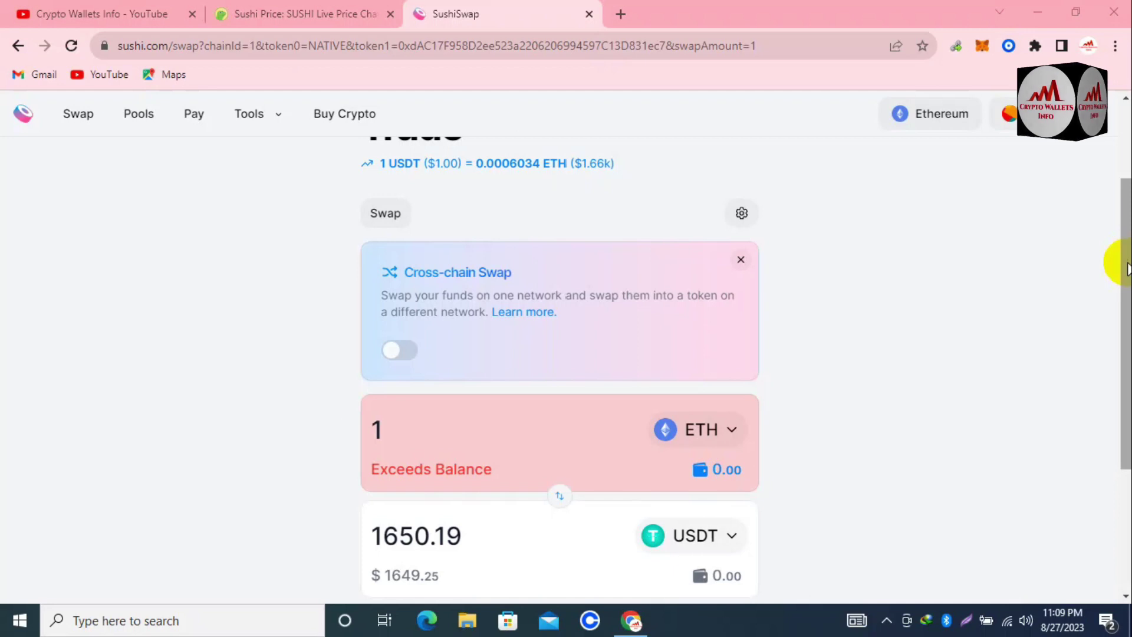
left_click_drag(1115, 263, 1127, 153)
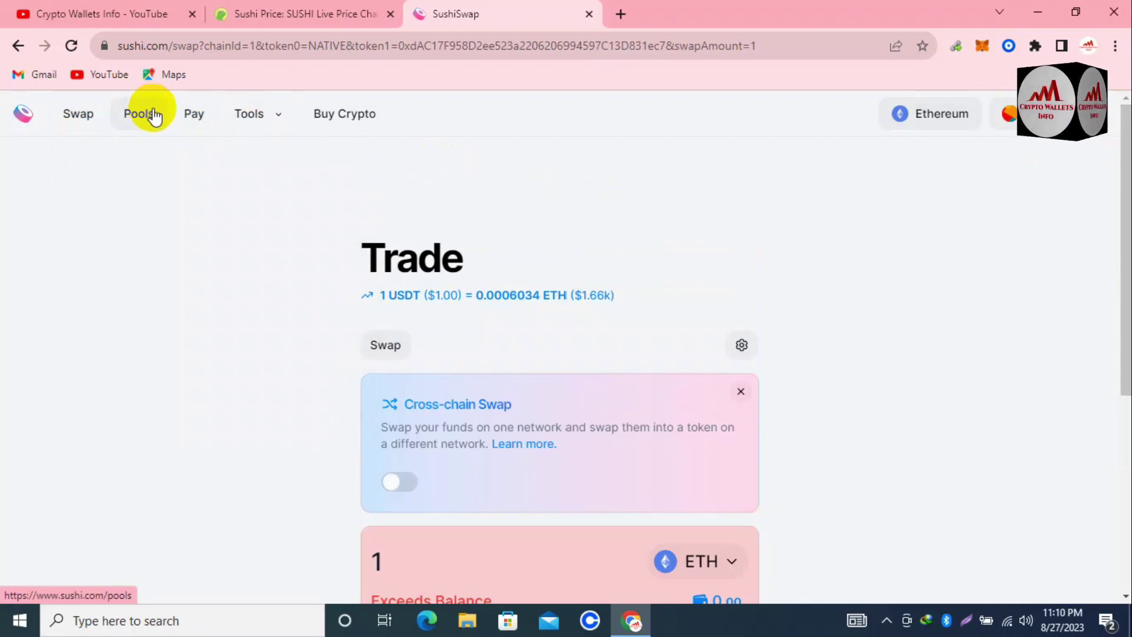
mouse_move(283, 119)
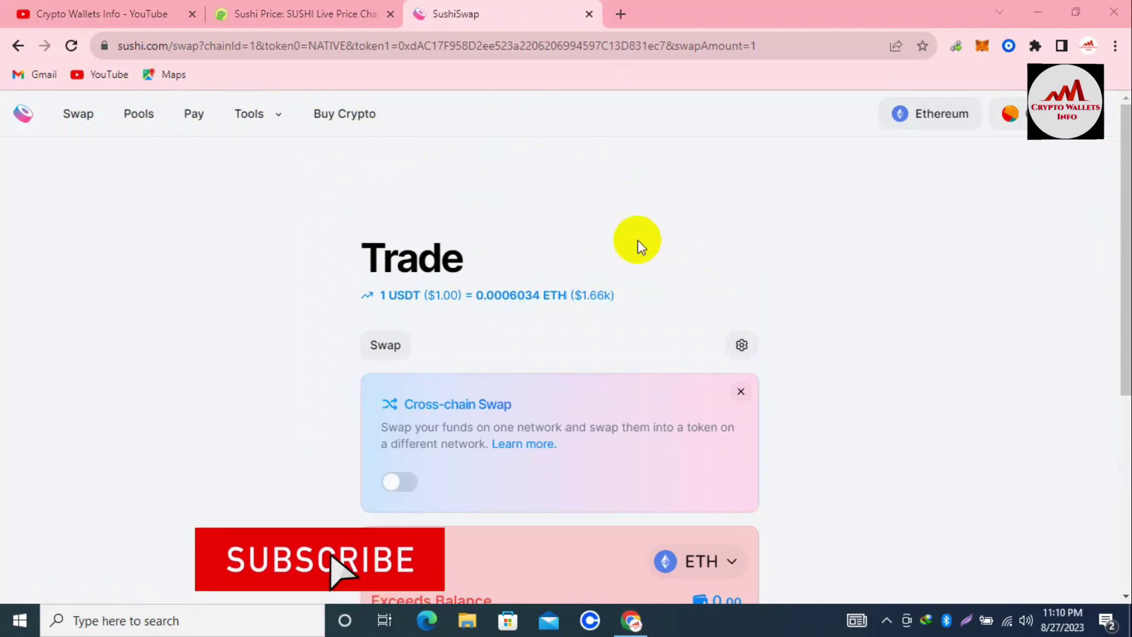
- Switch to the Crypto Wallets Info YouTube channel and look through its list of latest videos
left_click(101, 13)
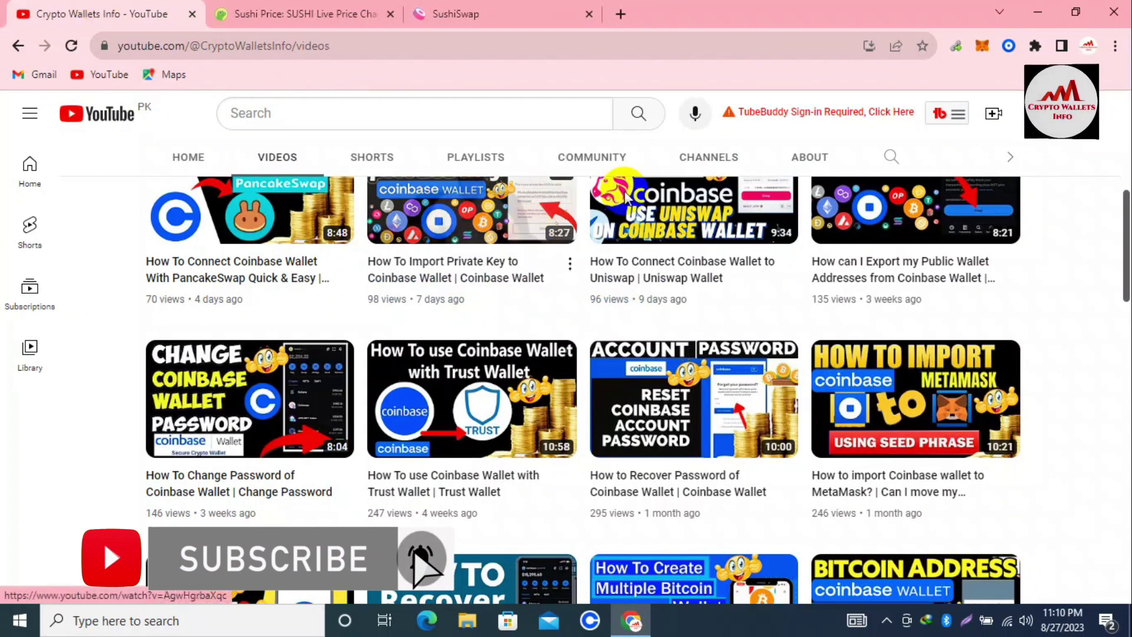
scroll(627, 198, "up", 3)
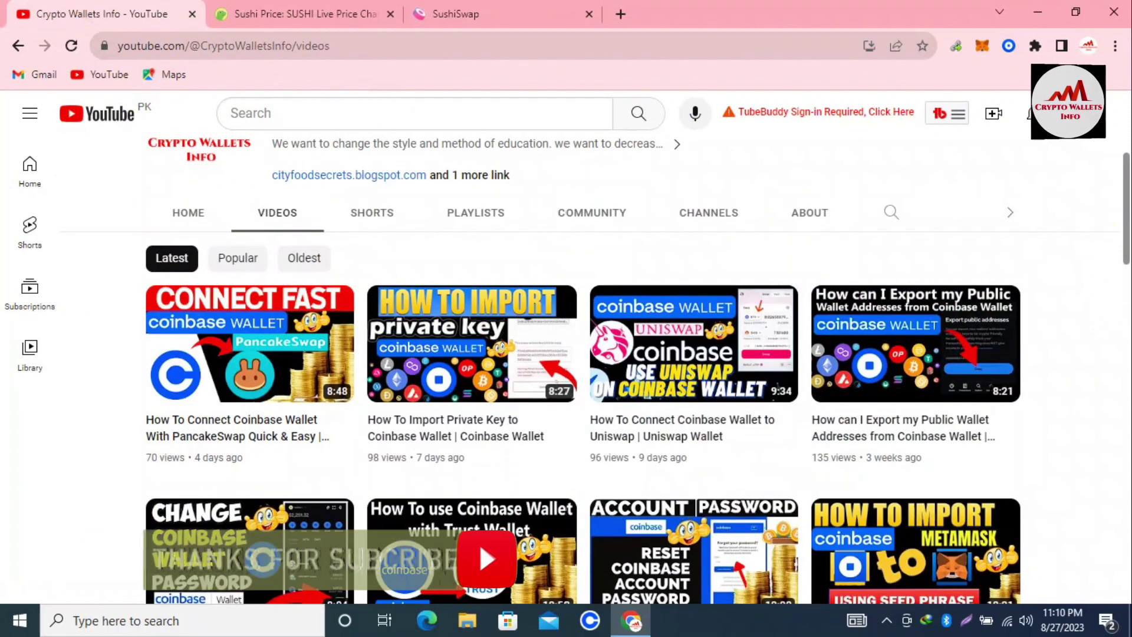
scroll(595, 373, "up", 4)
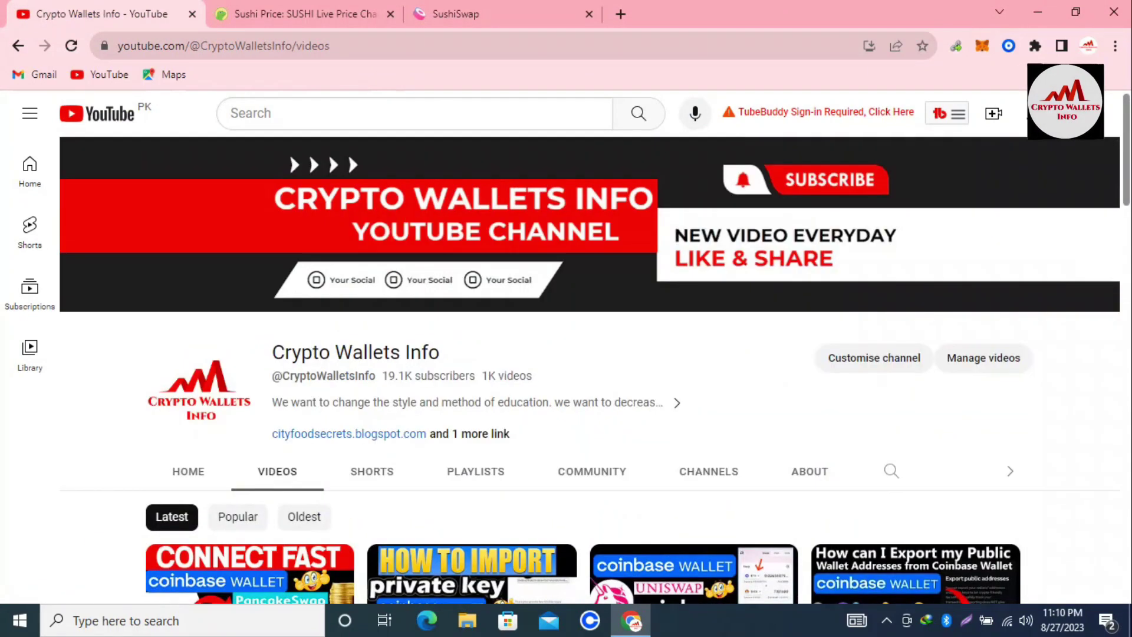
scroll(590, 353, "down", 6)
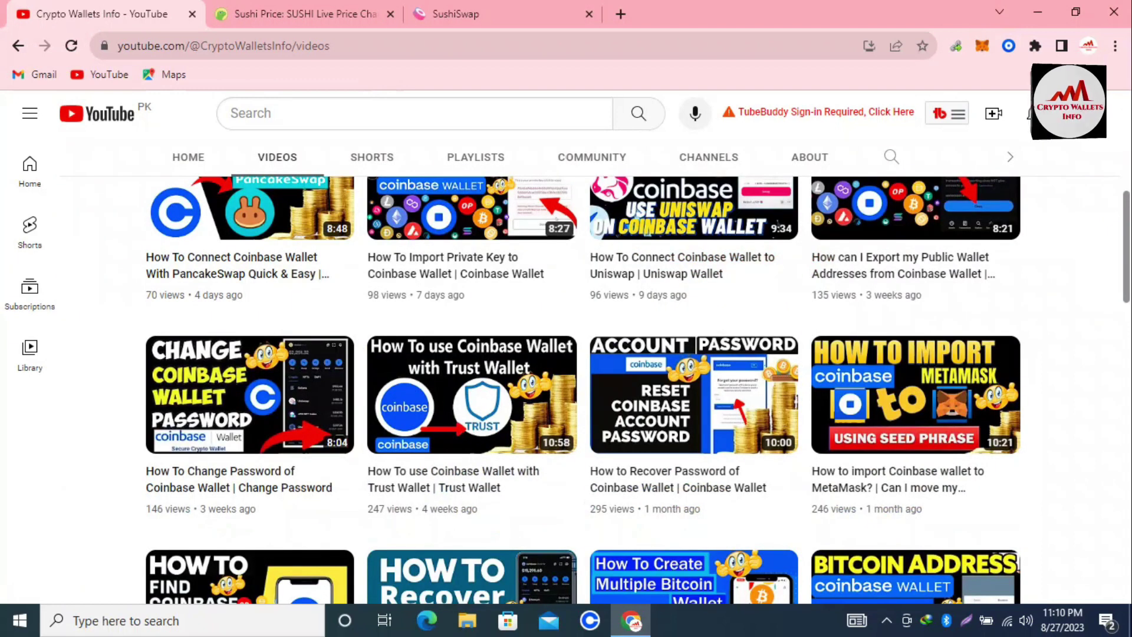
left_click_drag(1126, 248, 1126, 163)
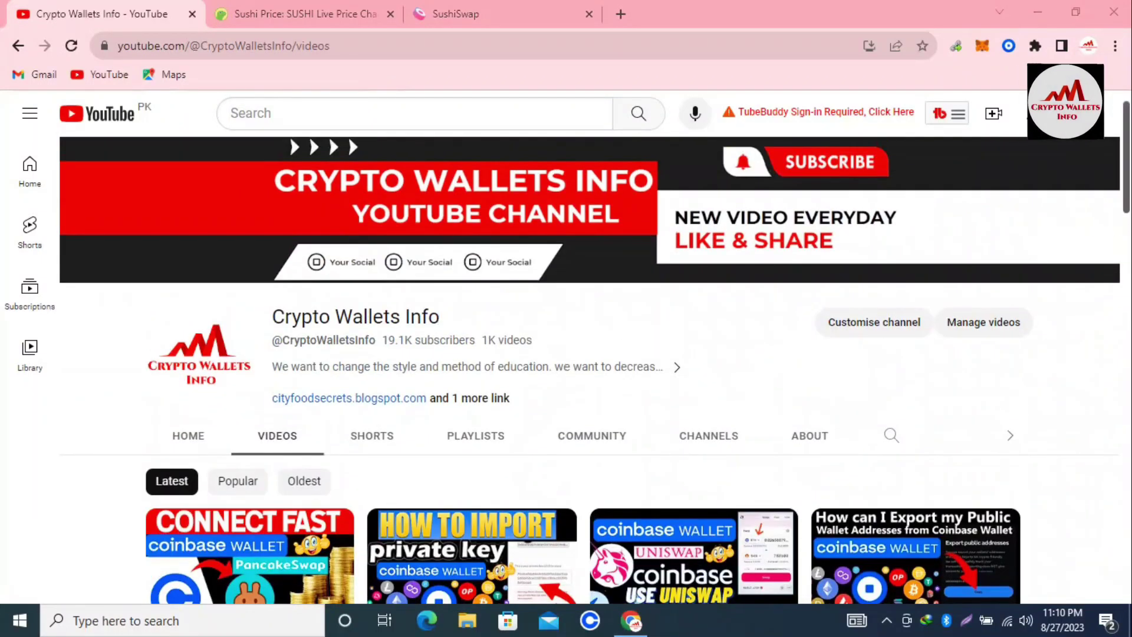
scroll(1115, 215, "down", 5)
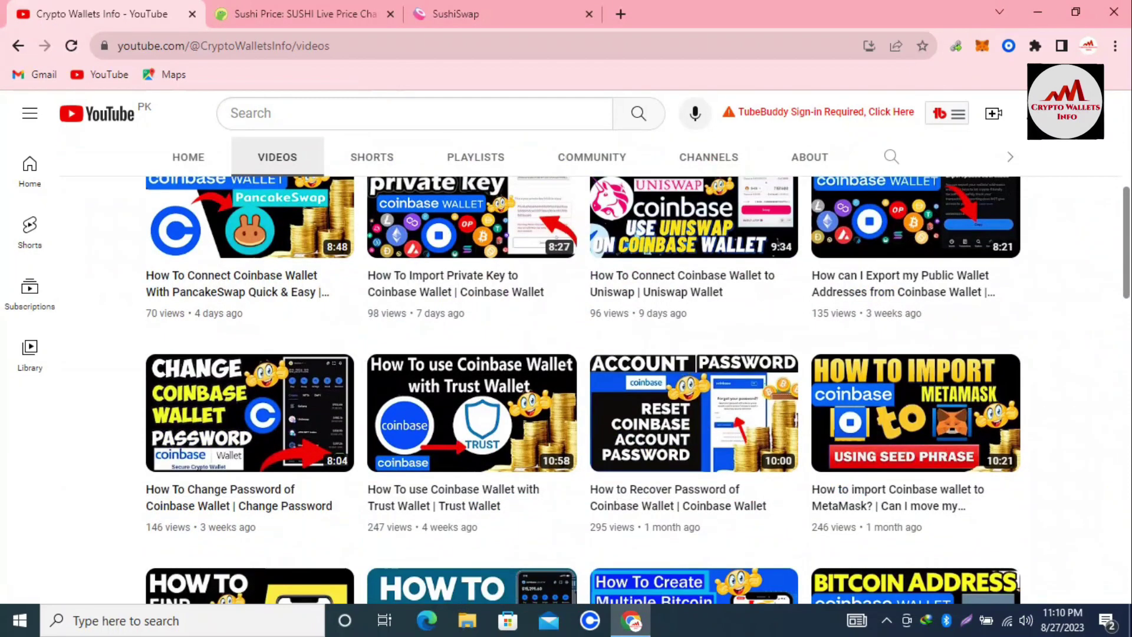